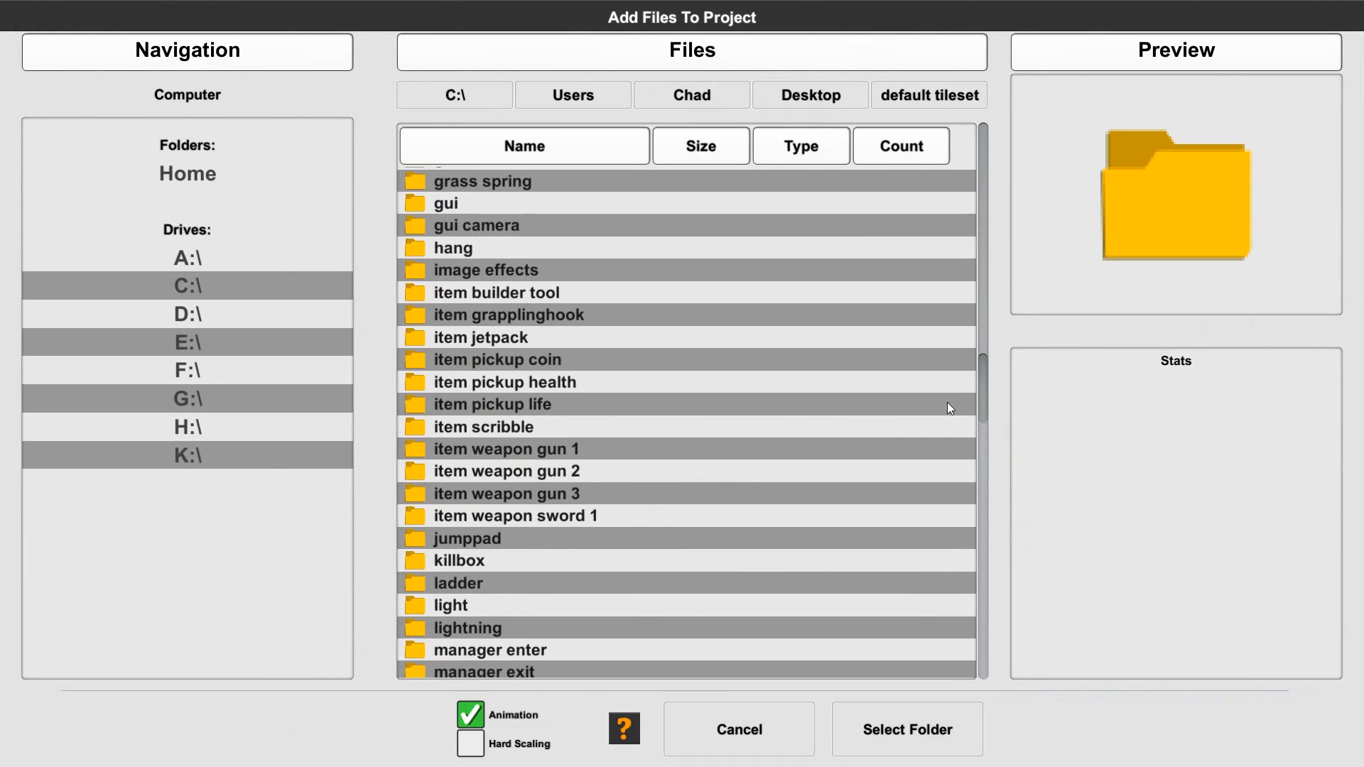
Preview the images in the "item pickup coin" folder and add that folder to the project.
double_click(506, 359)
click(501, 178)
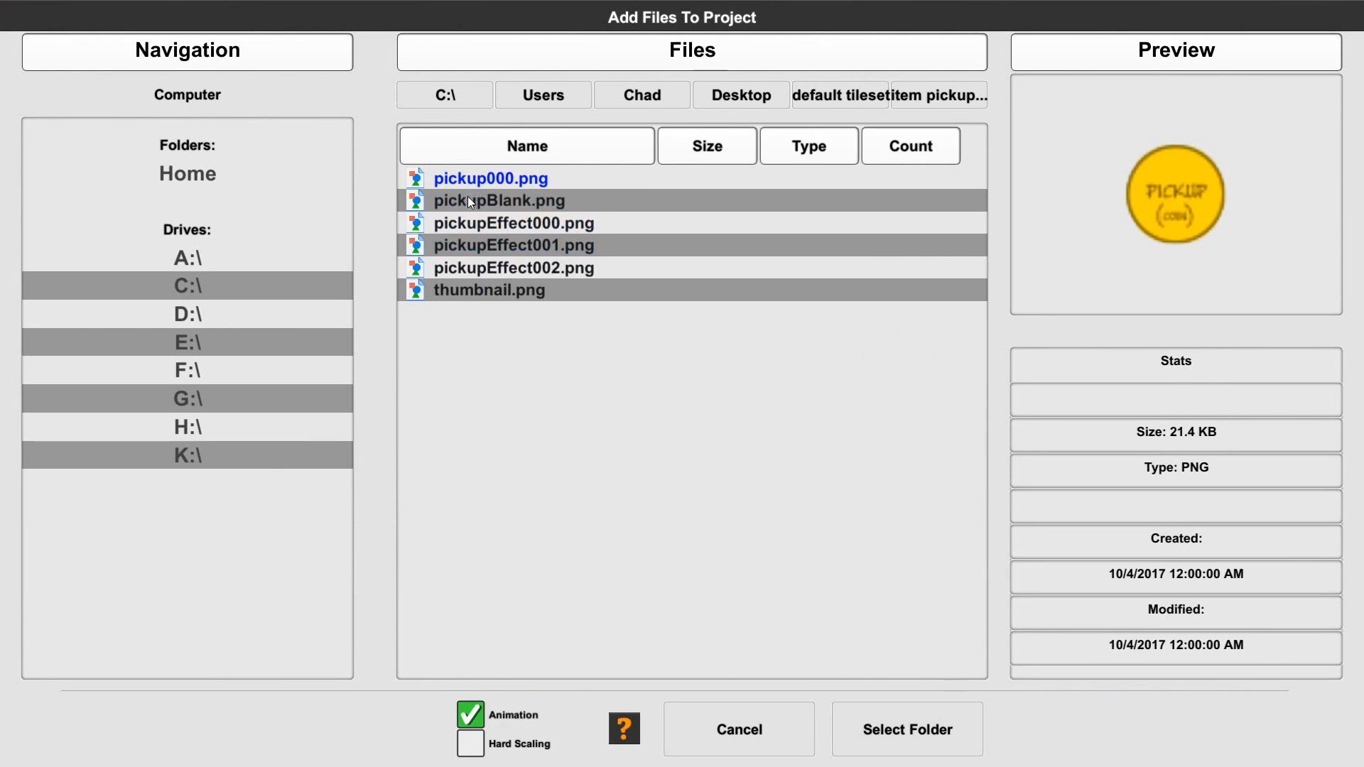
click(489, 201)
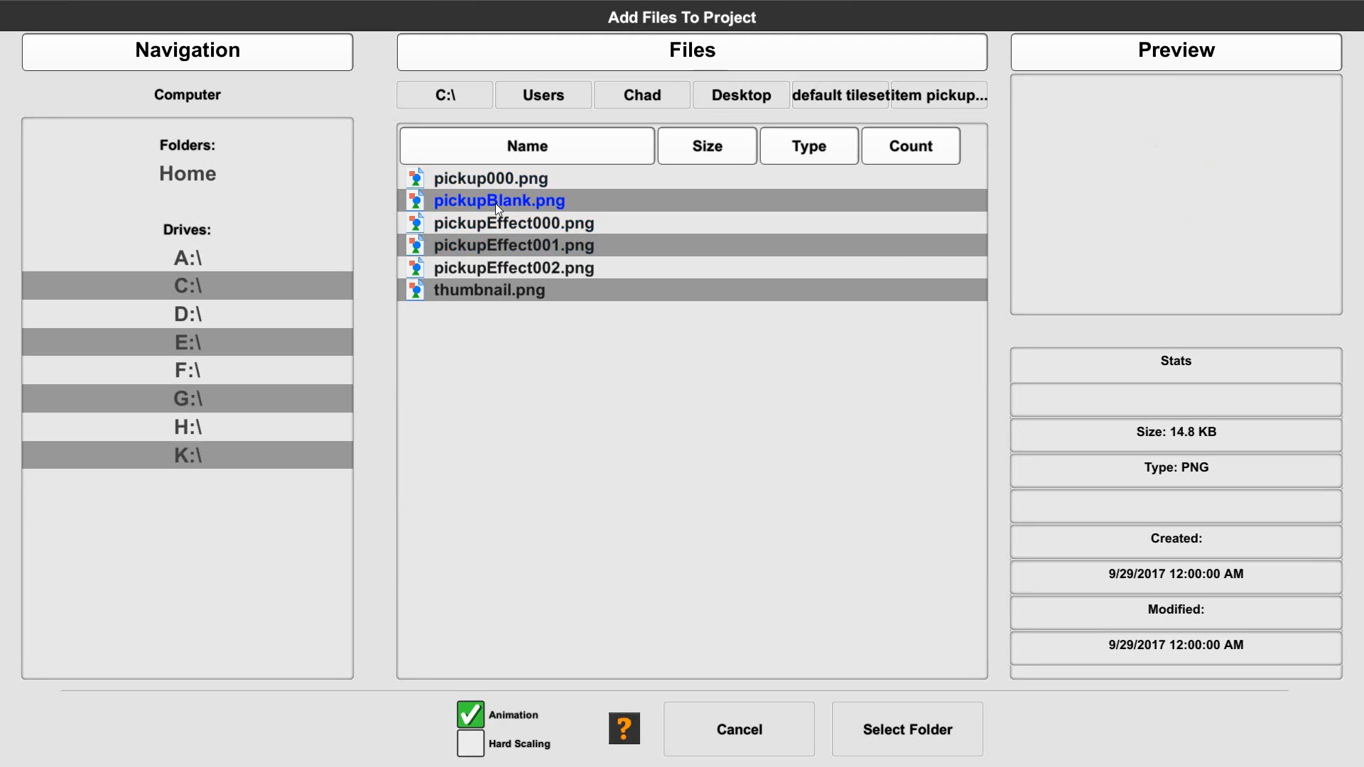
click(490, 225)
click(501, 245)
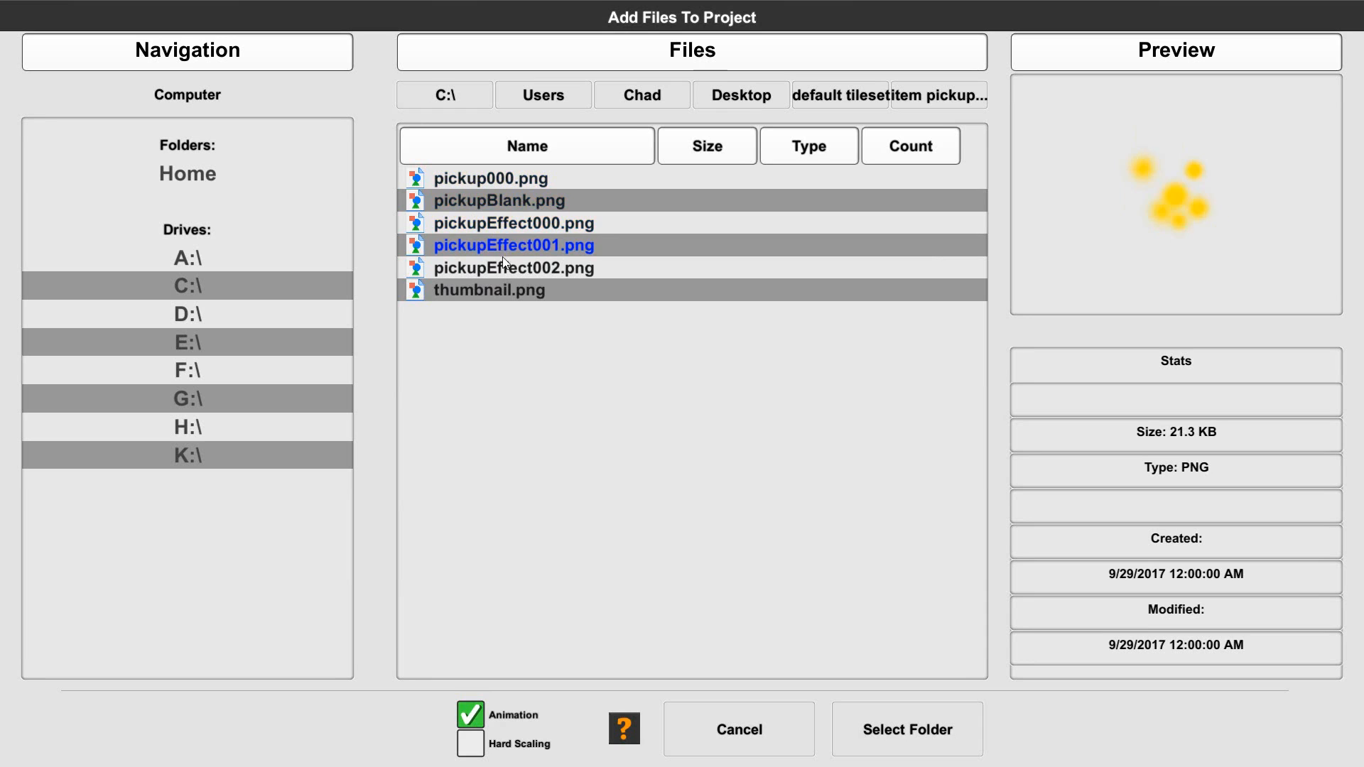
click(502, 270)
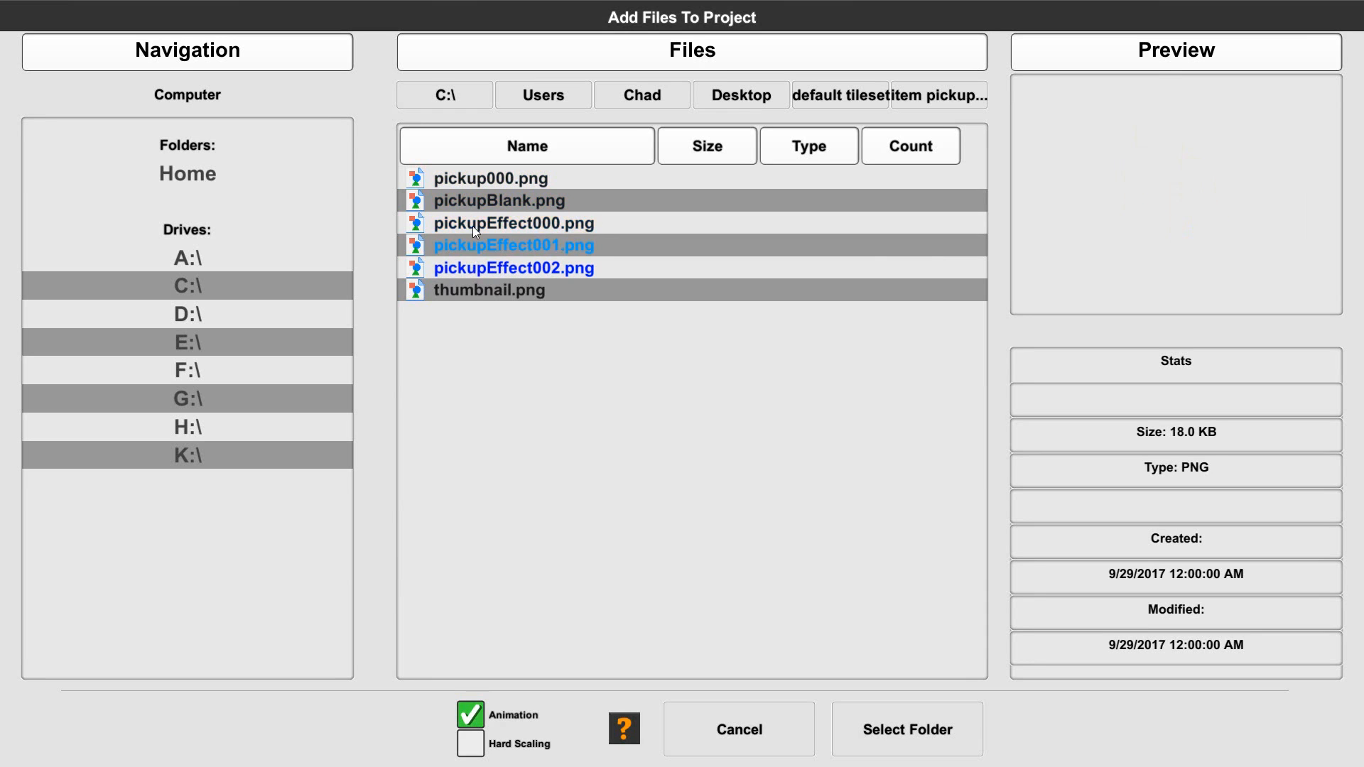
click(918, 740)
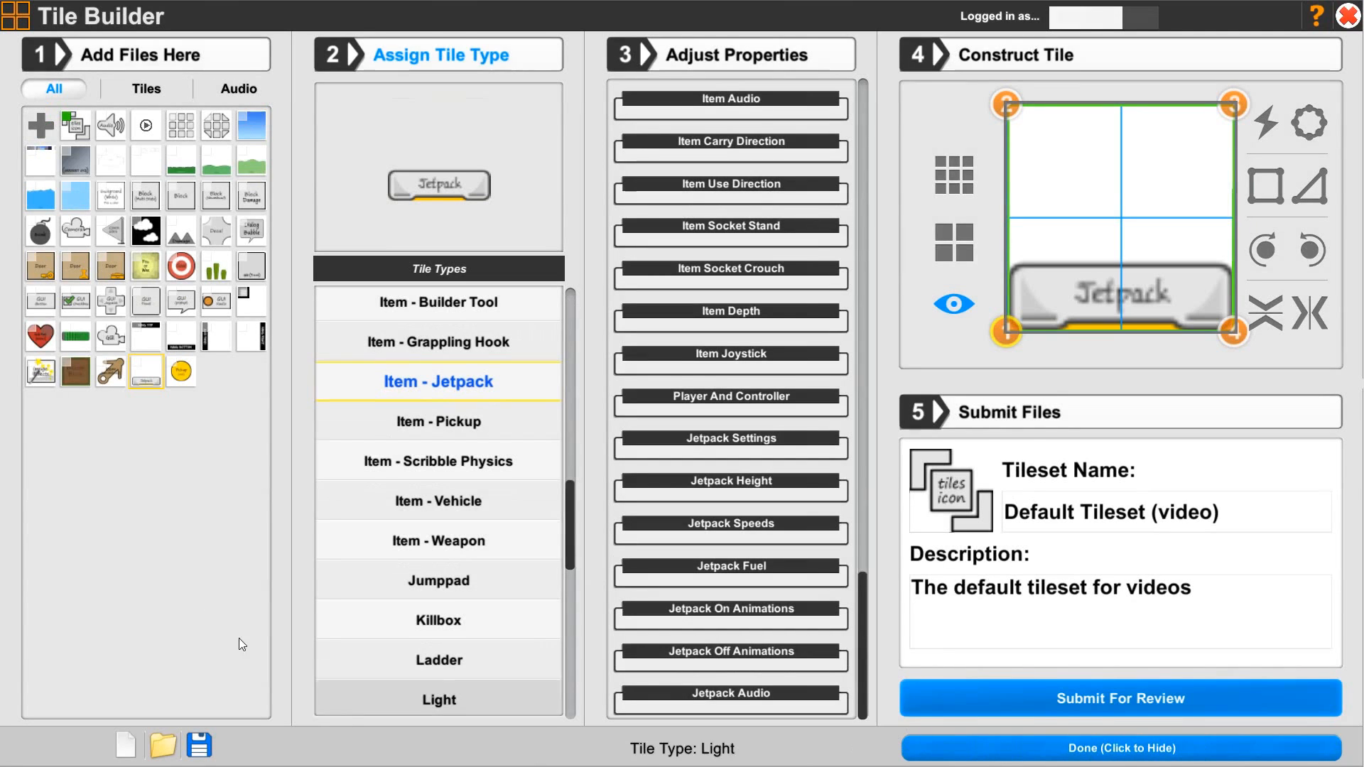
Assign the tile type "Item - Pickup" to the newly added coin tile.
click(186, 373)
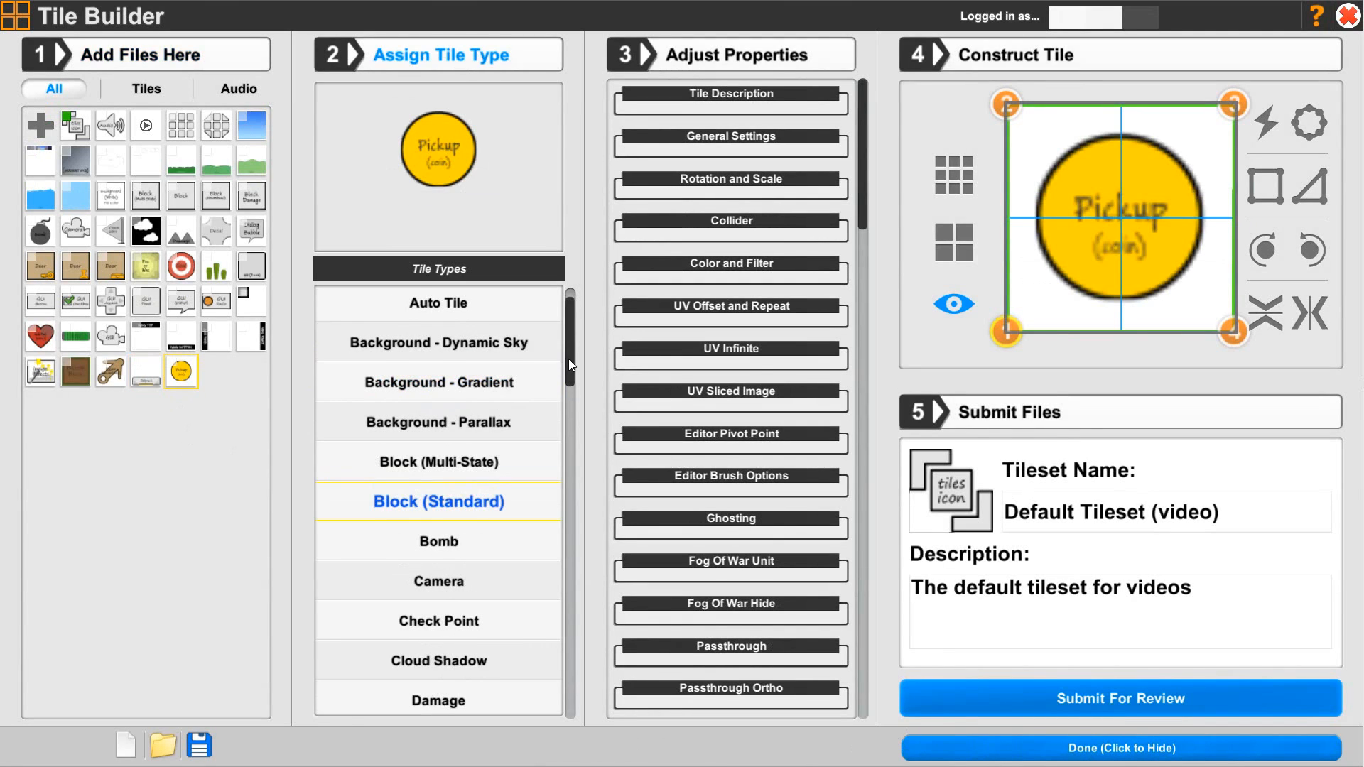
drag(568, 360, 574, 532)
click(426, 472)
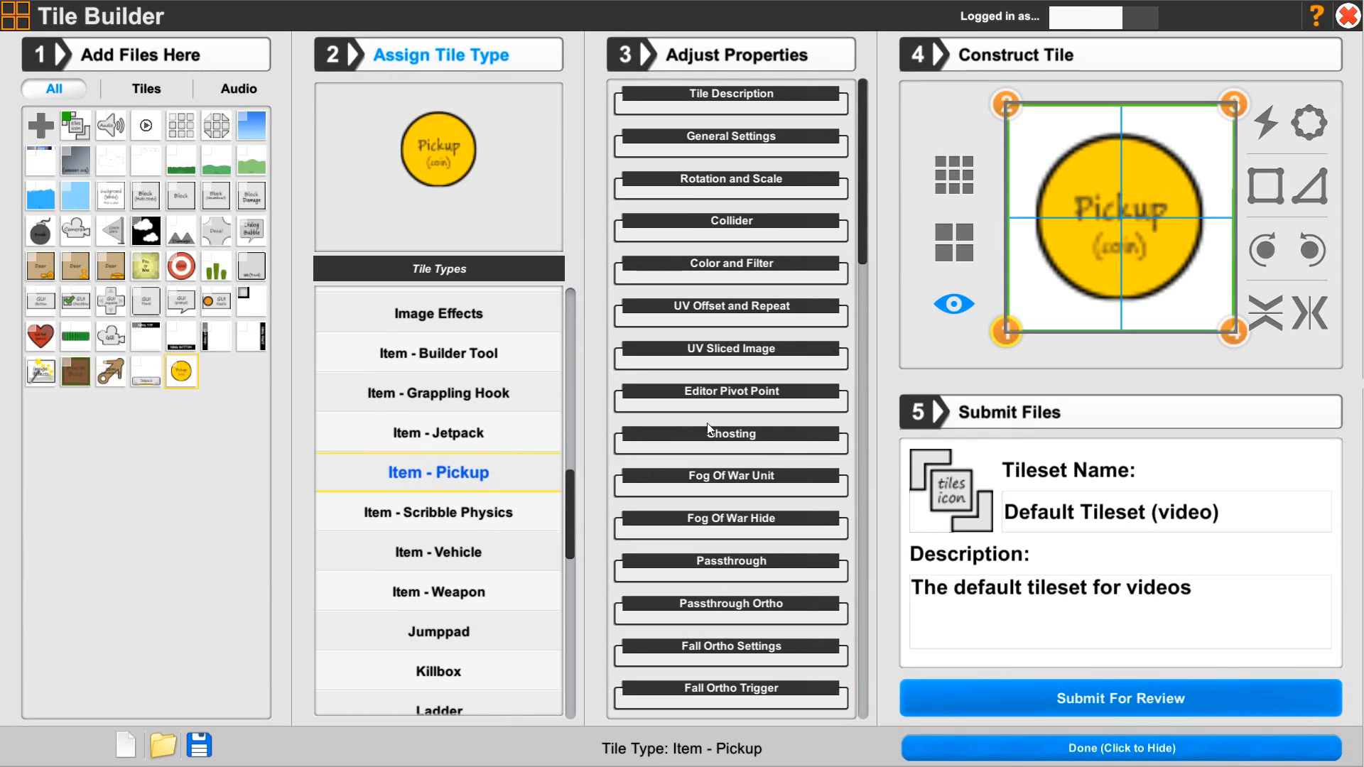
Name the coin tile "Item - Pickup Coin" and enter the description "Coin adds to score".
click(693, 92)
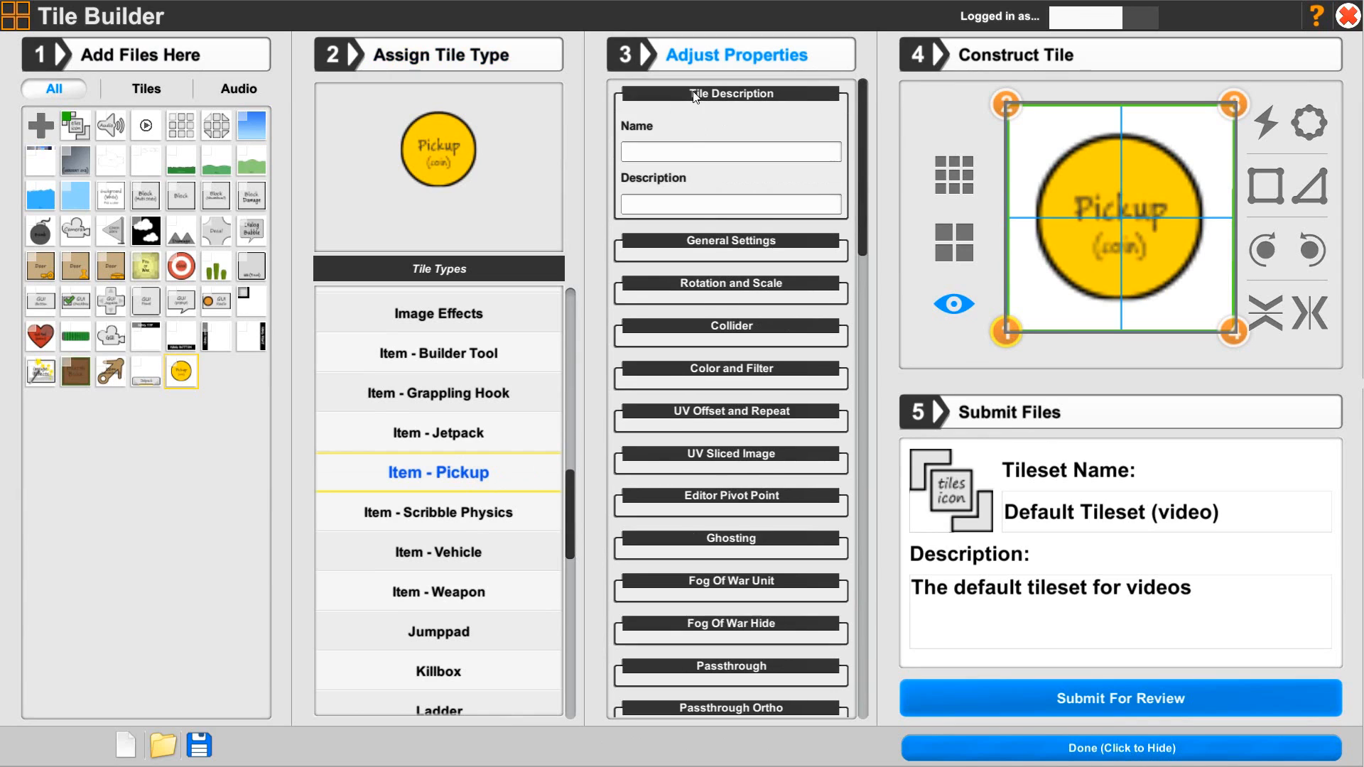
click(682, 153)
text(Item - Pickup)
key(BackSpace)
key(BackSpace)
key(BackSpace)
key(BackSpace)
key(BackSpace)
key(BackSpace)
text(Coin)
key(BackSpace)
key(BackSpace)
key(BackSpace)
key(BackSpace)
key(BackSpace)
text(Pickup Coin)
key(Tab)
text(Coin add)
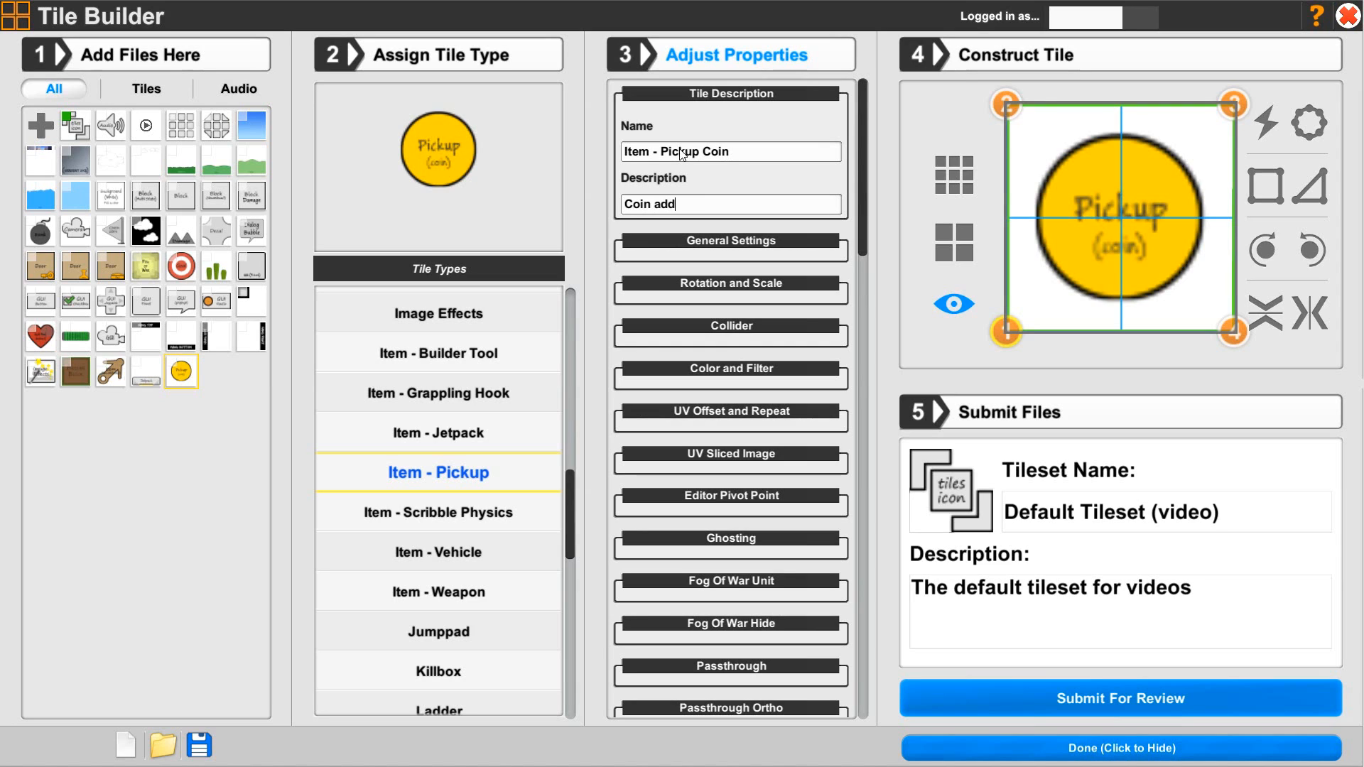
text(s to score)
click(739, 94)
In the coin's general settings, turn off Receive light and set the image offset to -1.
click(678, 136)
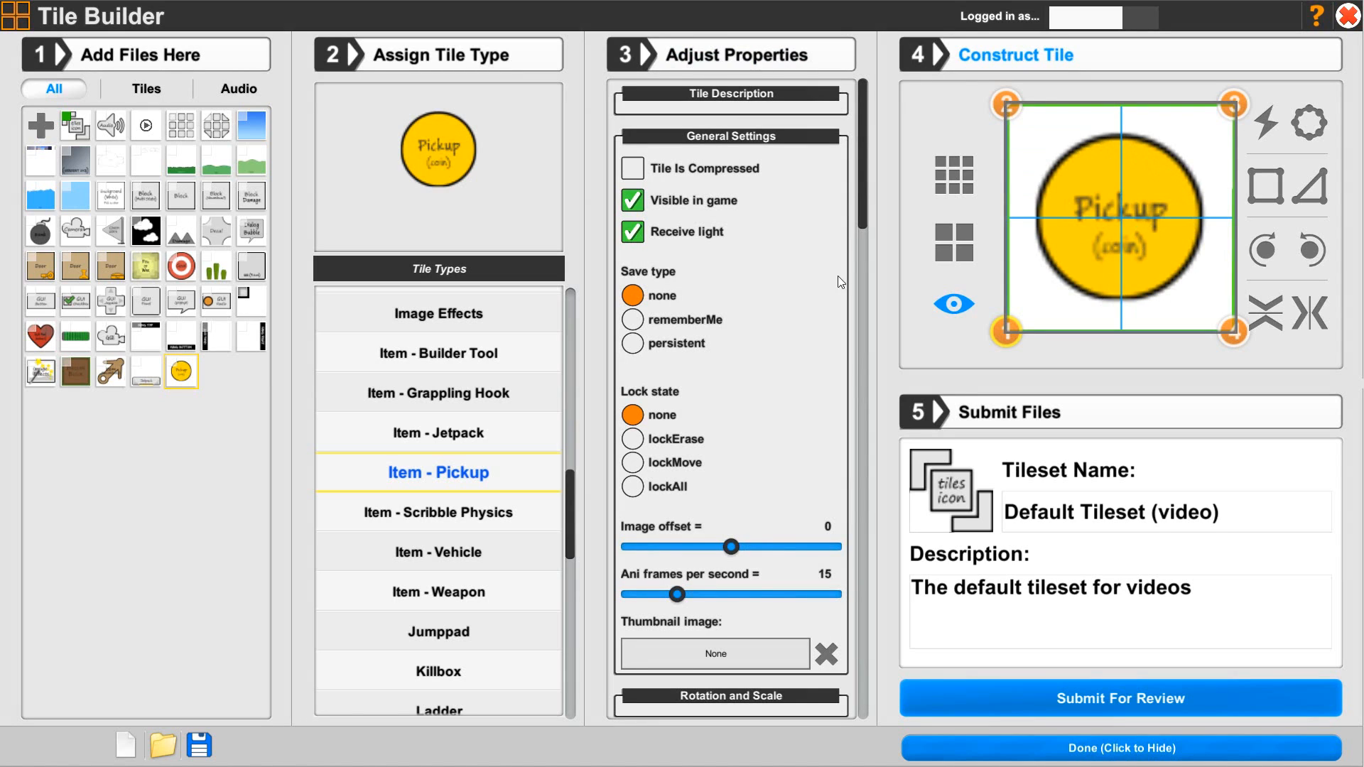
click(634, 233)
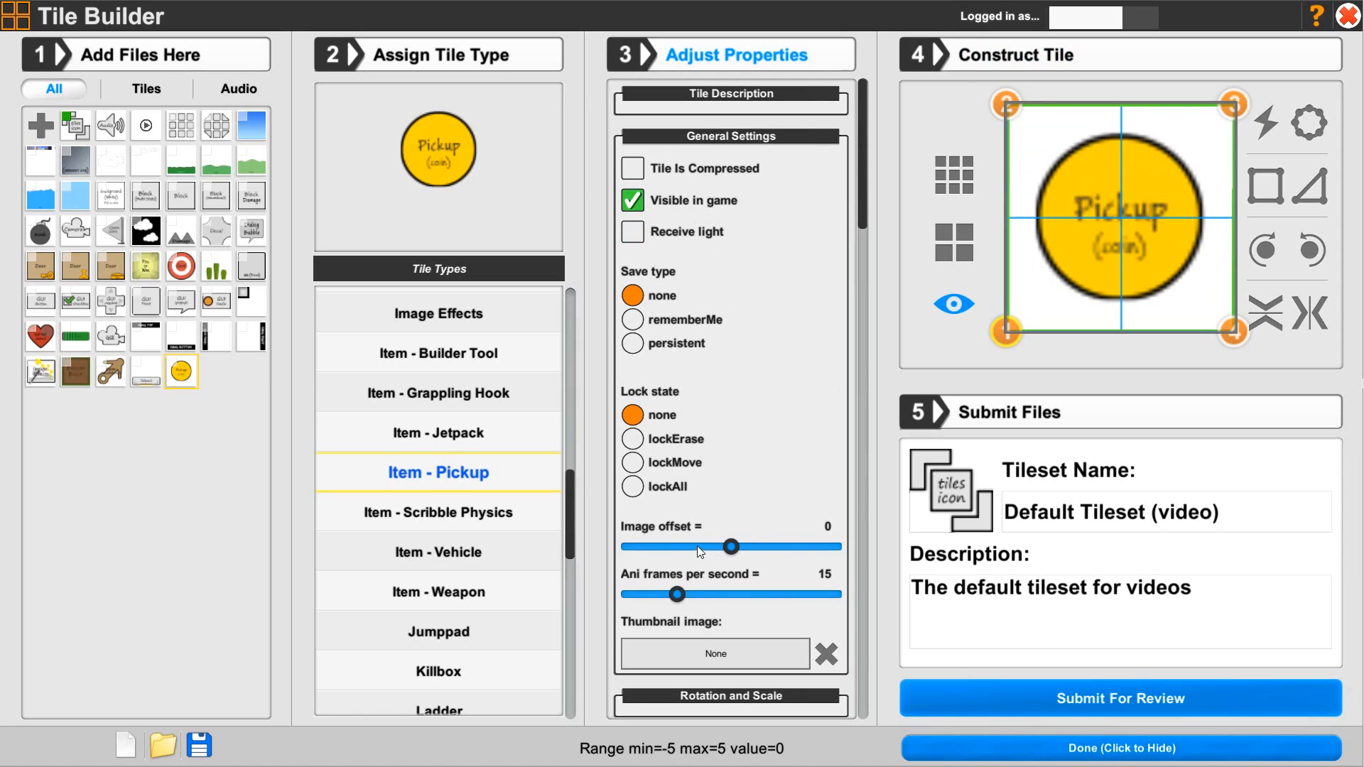
drag(697, 546, 713, 551)
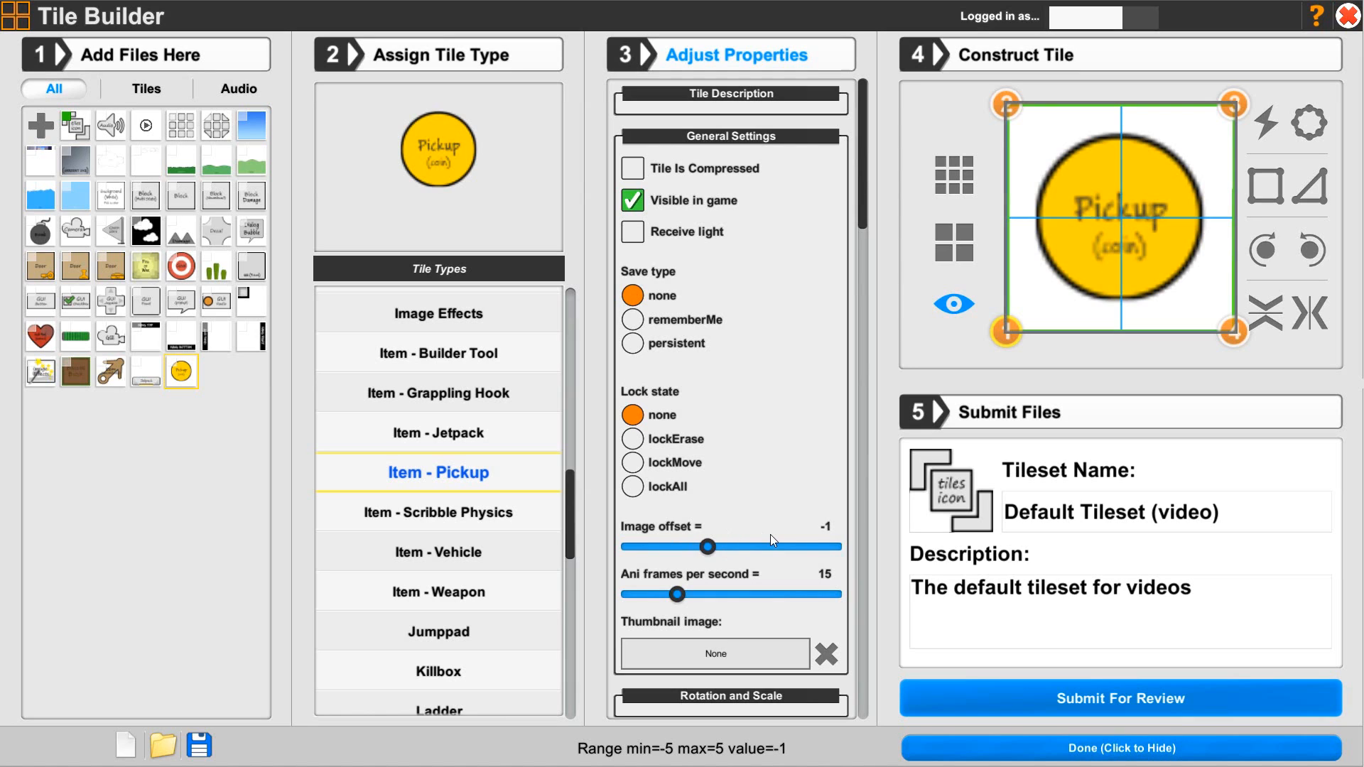
Set the coin's animation frames per second to 6 and choose "thumbnail" as its thumbnail image.
click(689, 653)
scroll(674, 423, down, 2)
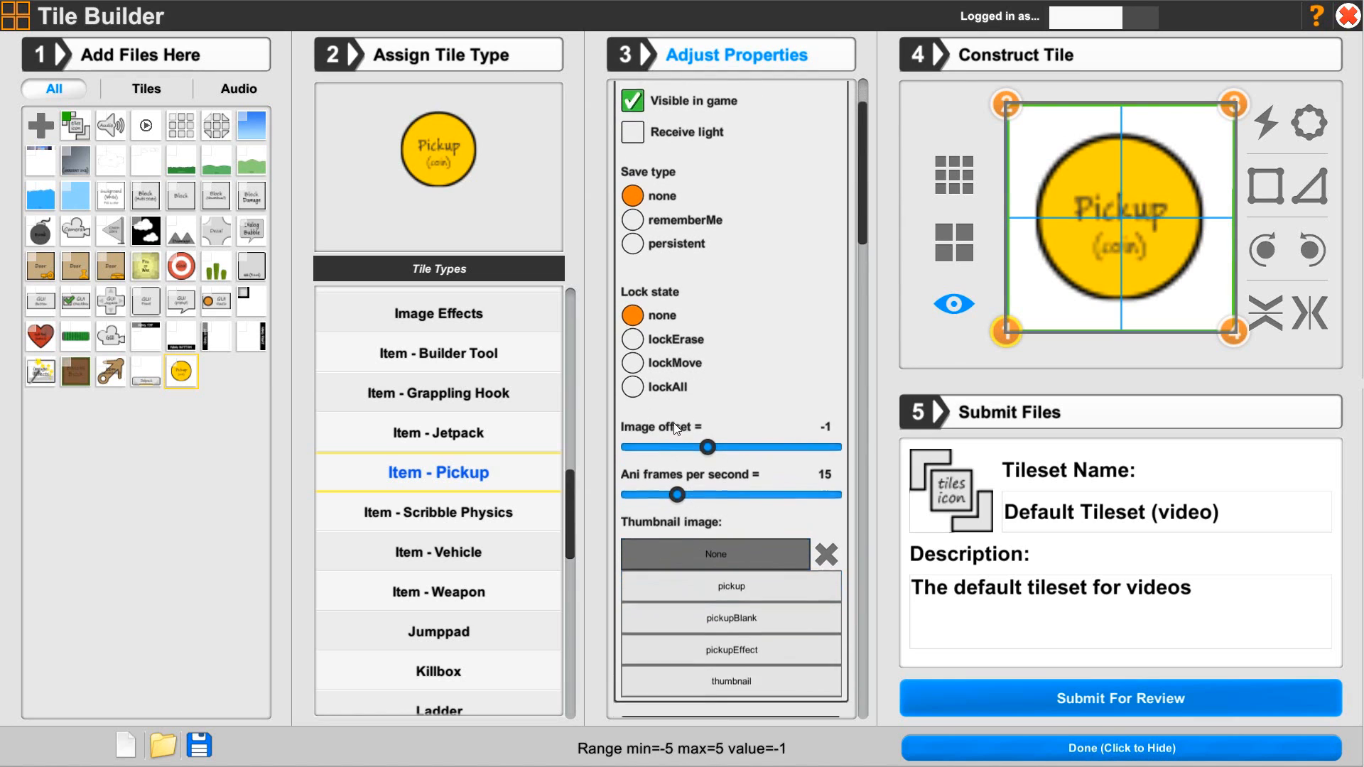
drag(675, 453, 657, 466)
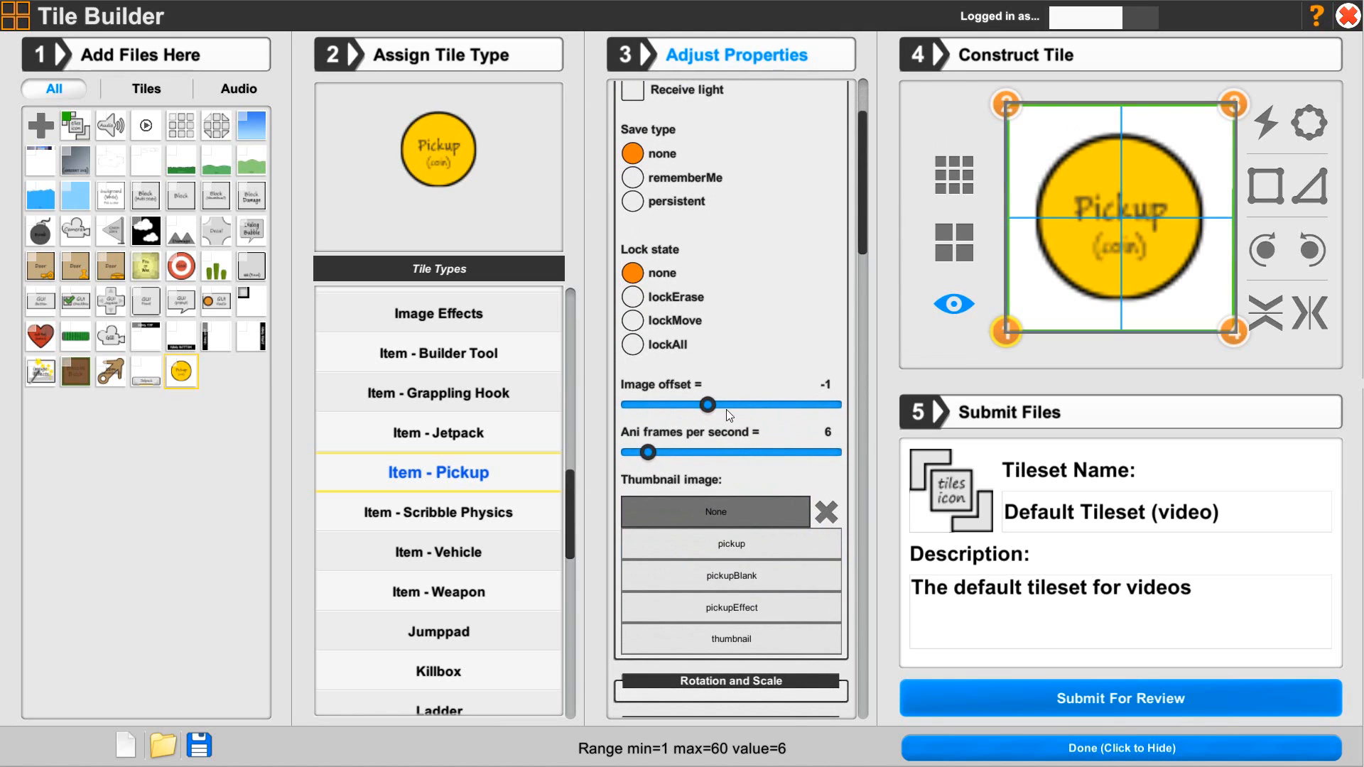
click(727, 637)
scroll(723, 324, up, 4)
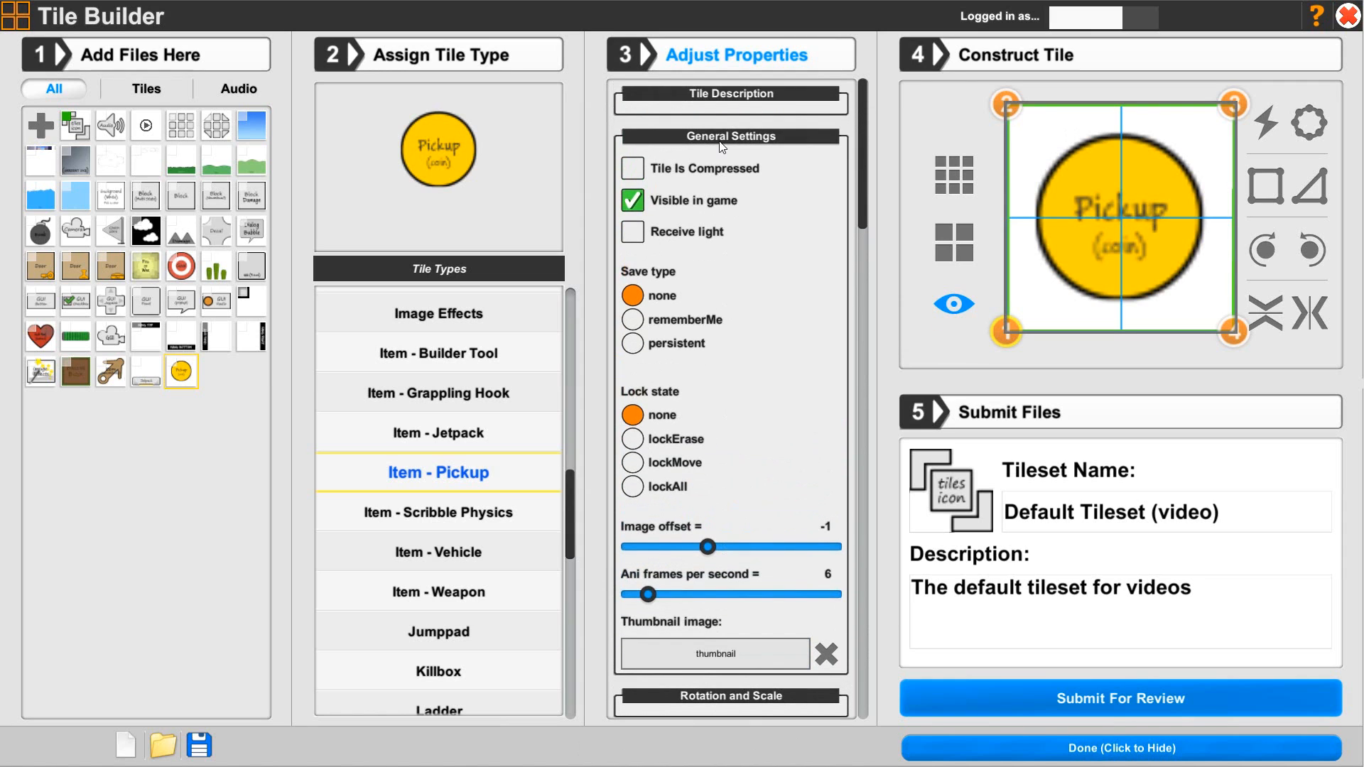
click(739, 138)
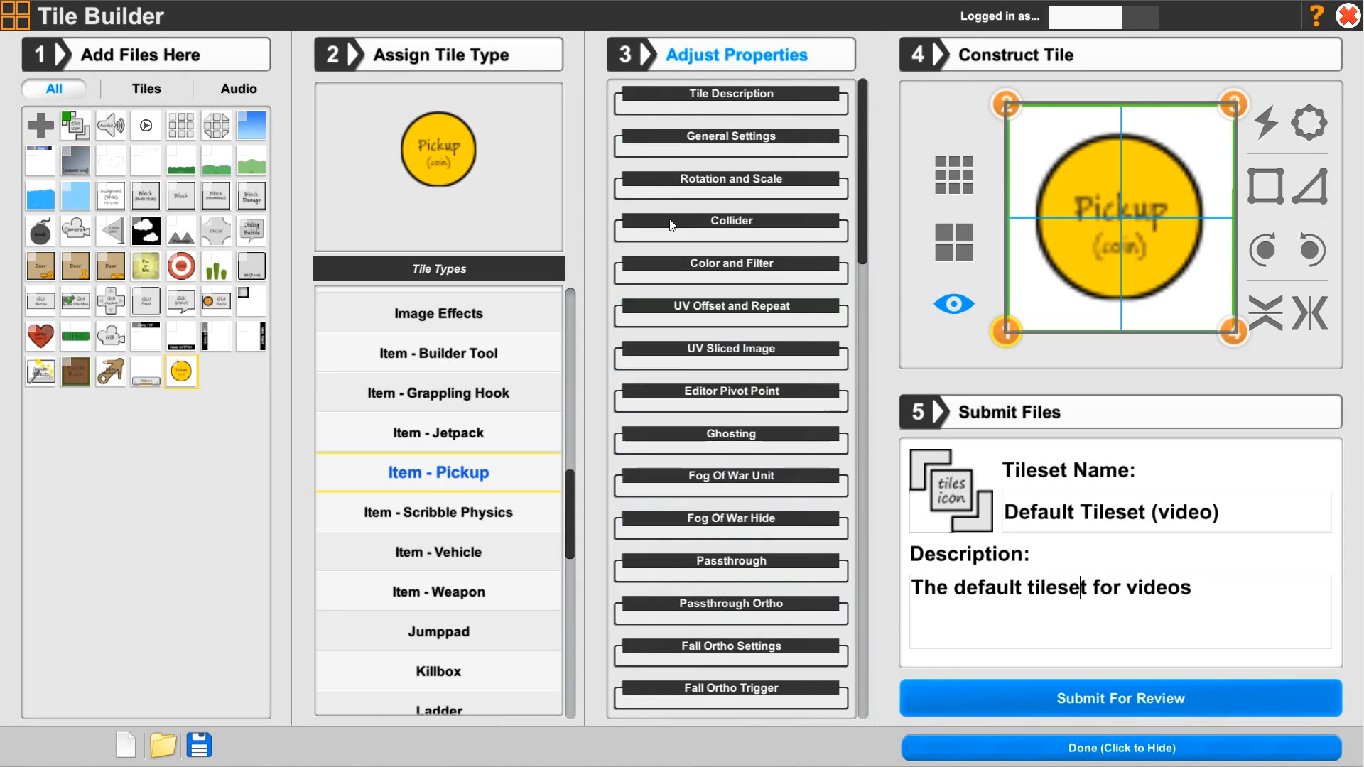
click(642, 226)
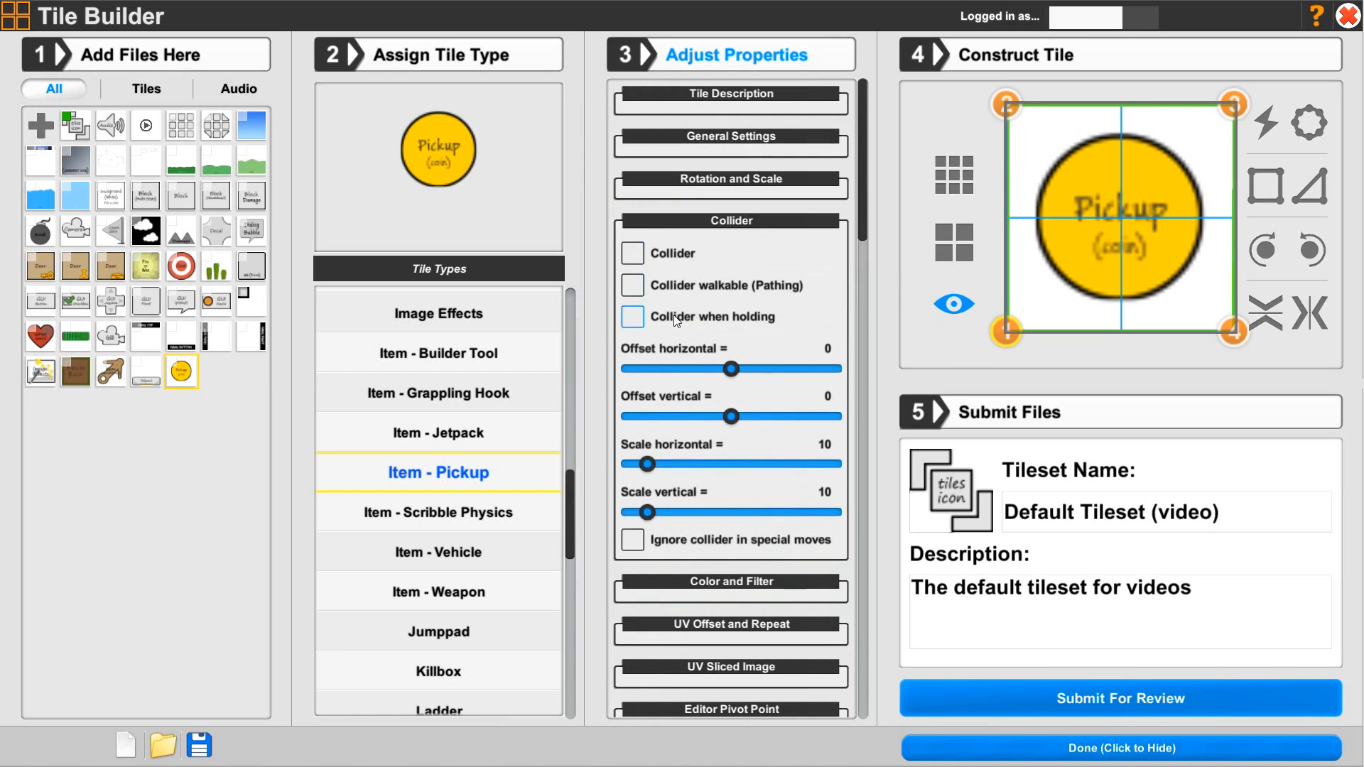
click(696, 224)
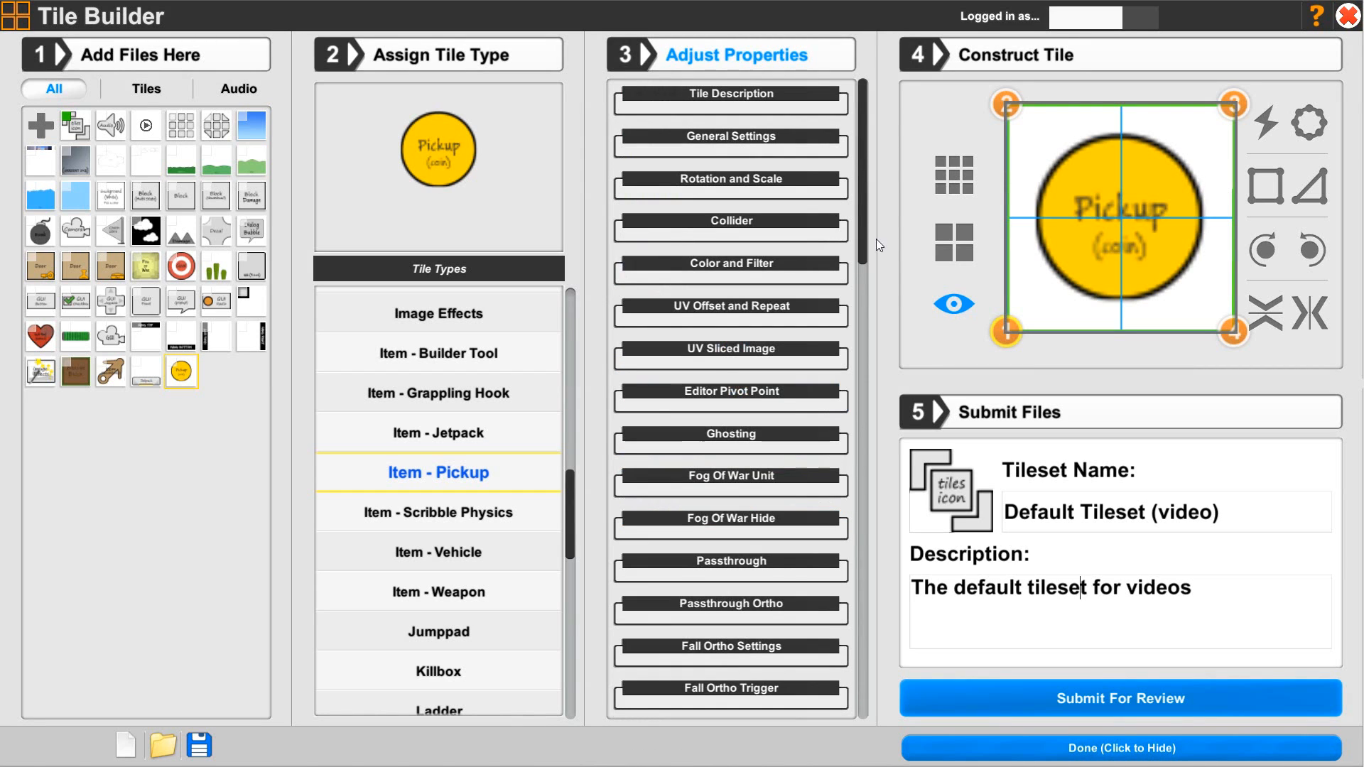
Assign the "pickup" animation to both the Start and Idle states of the coin tile.
drag(862, 253, 855, 470)
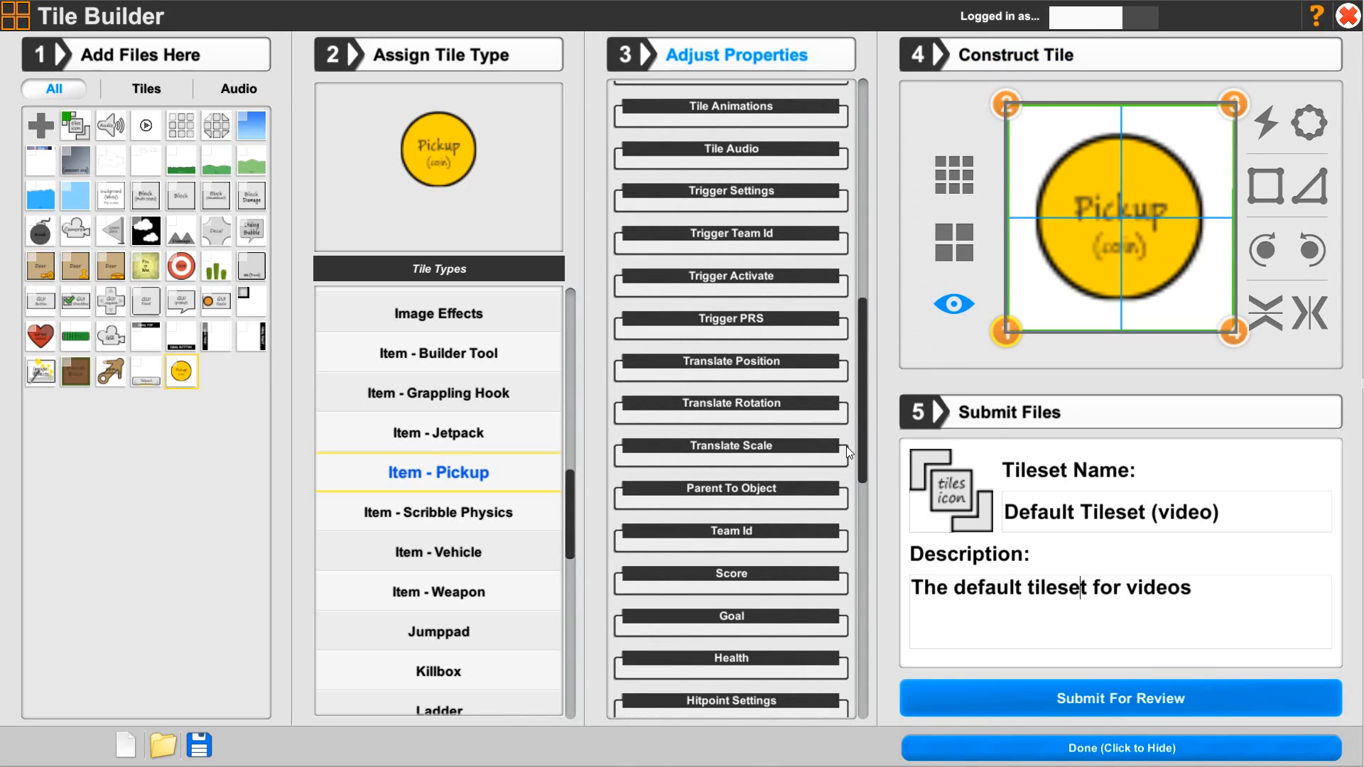
click(704, 112)
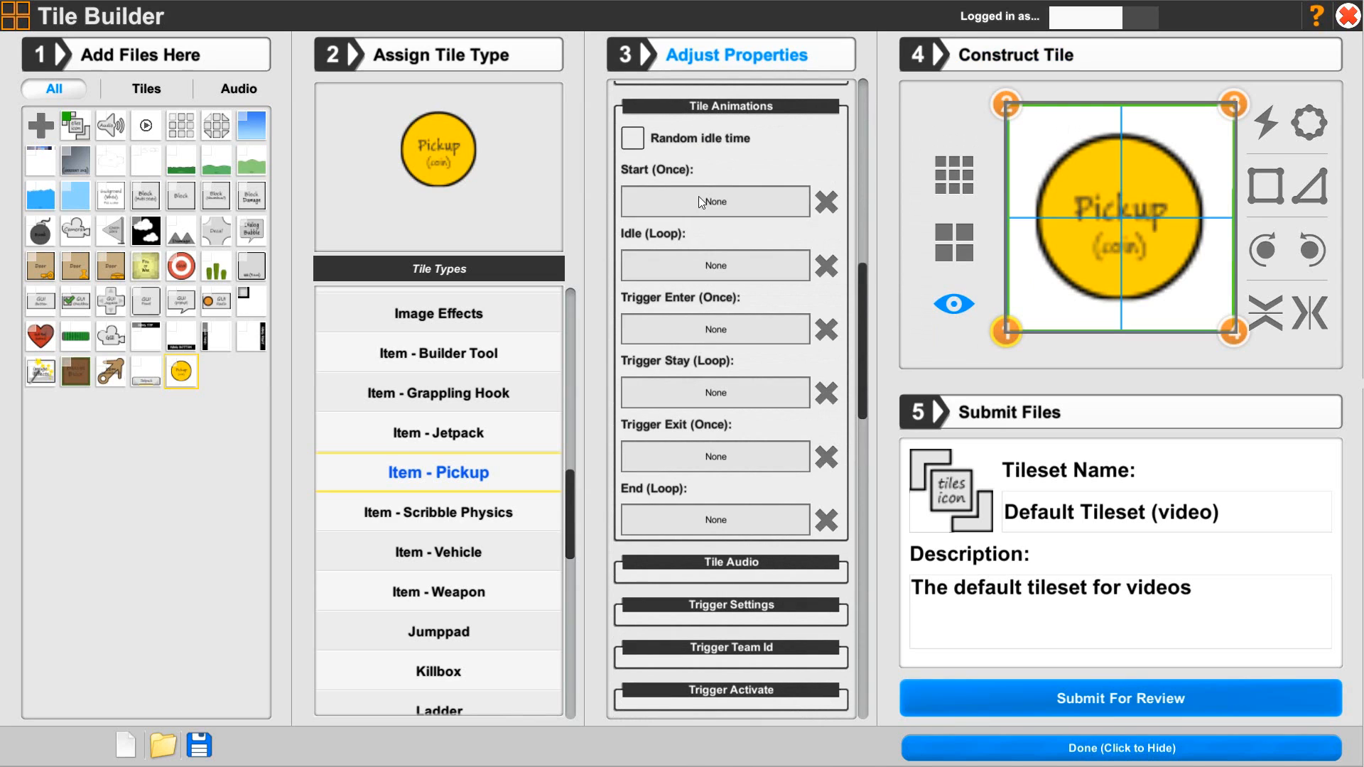
click(744, 211)
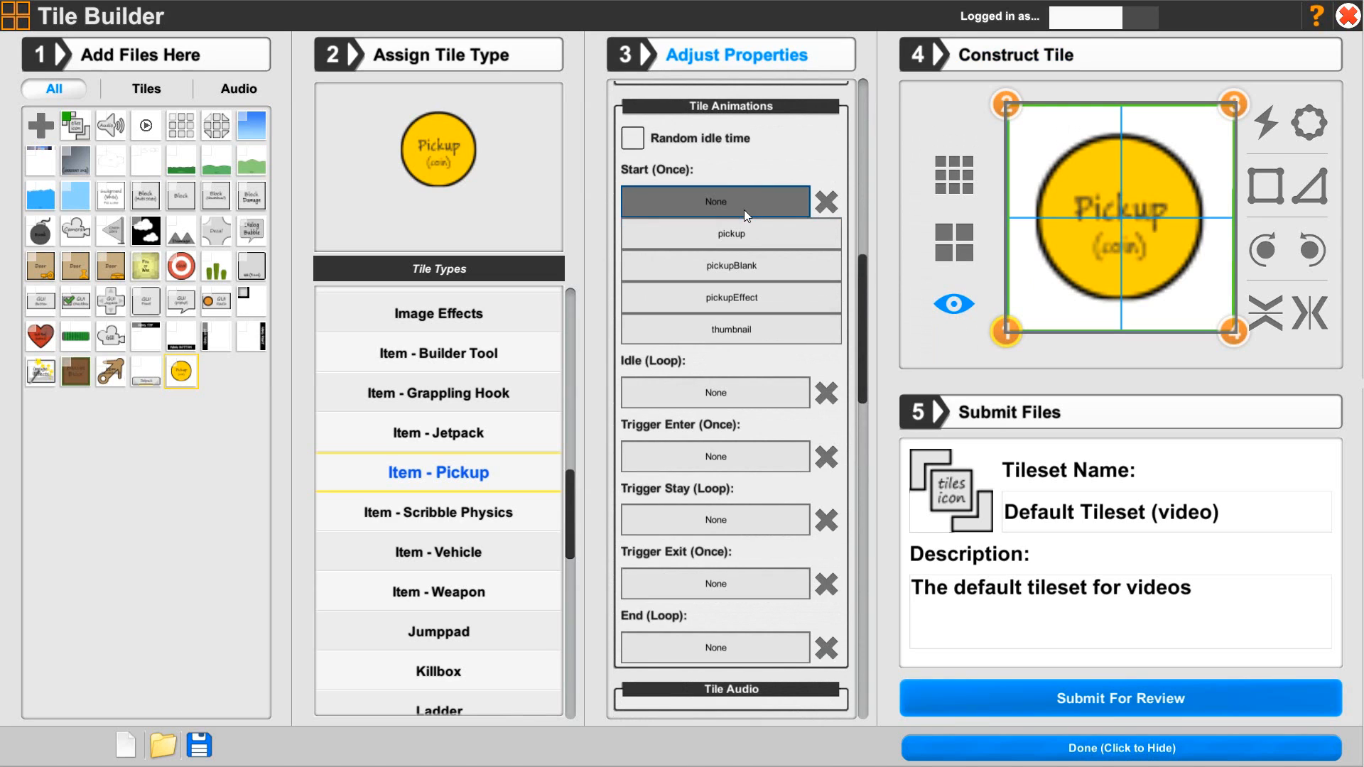
click(757, 243)
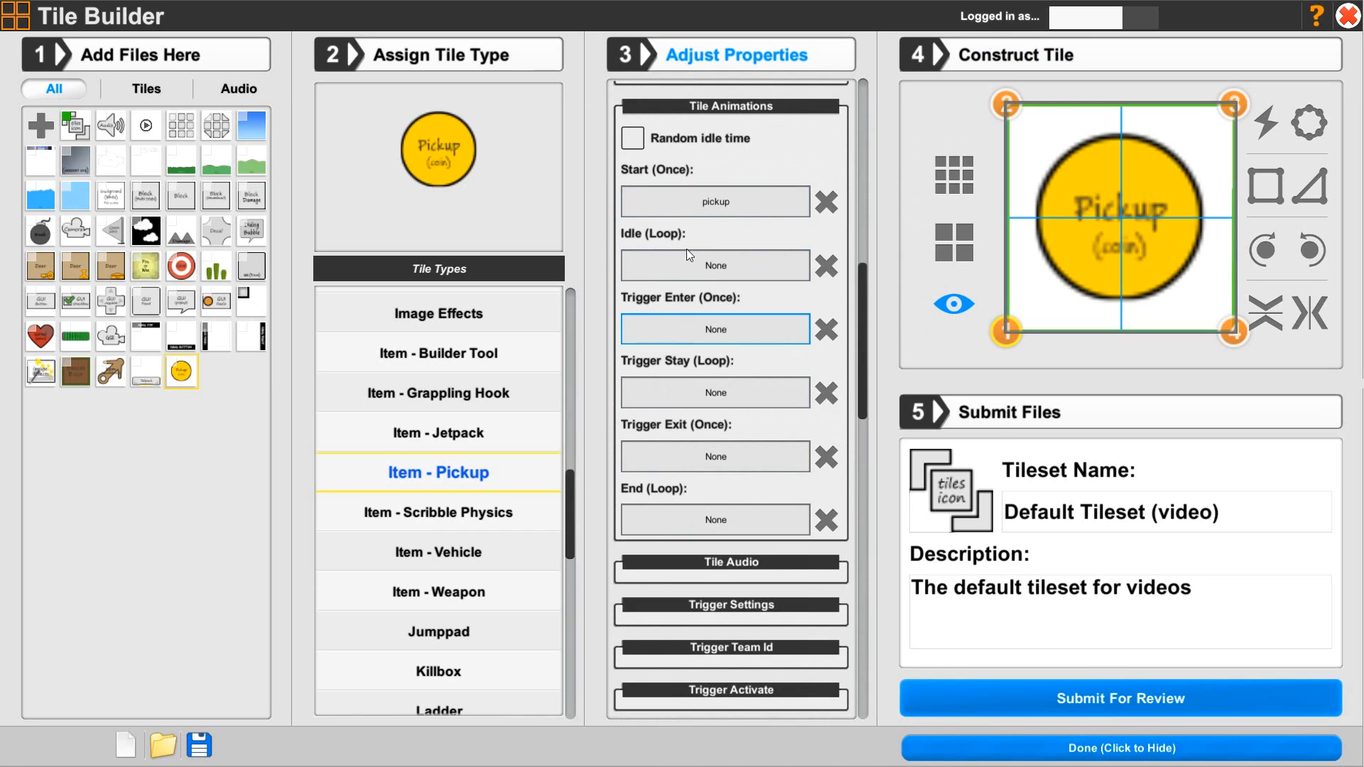
click(714, 265)
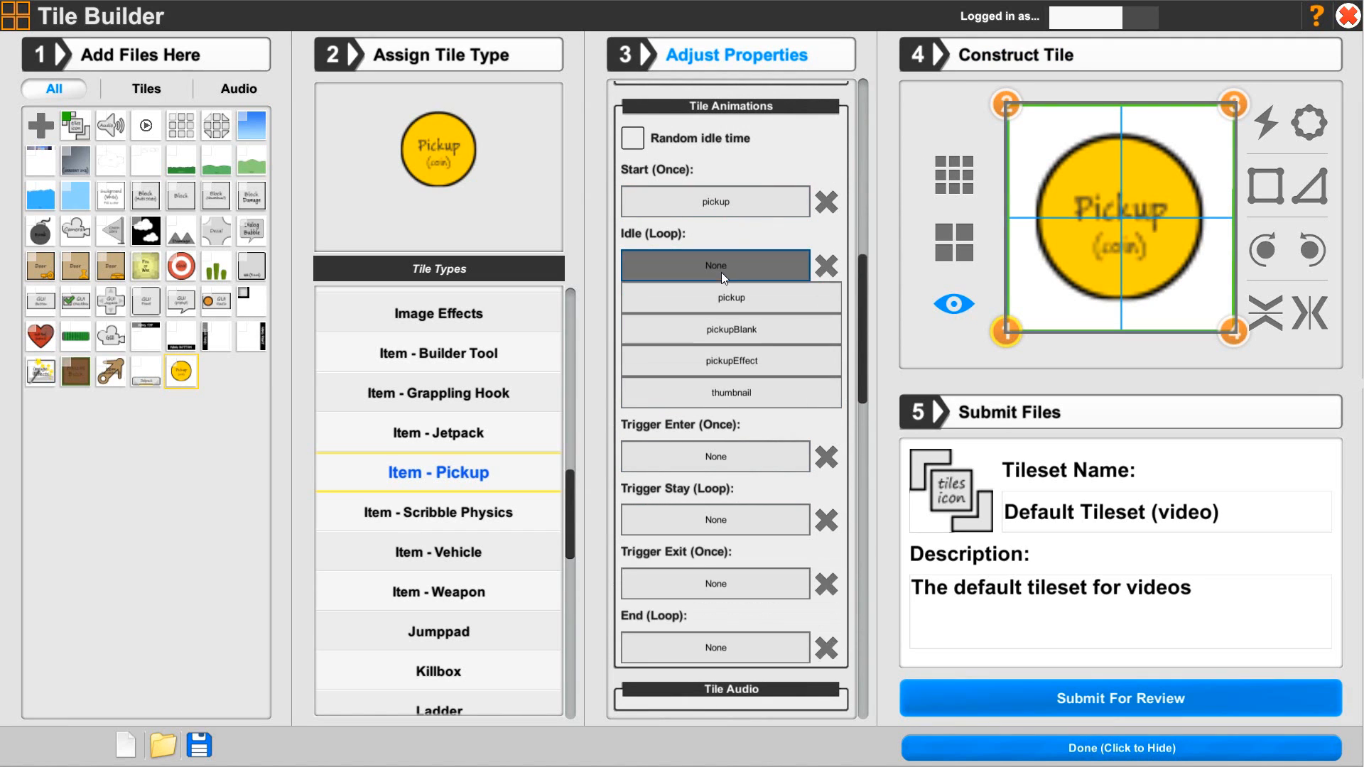
click(725, 285)
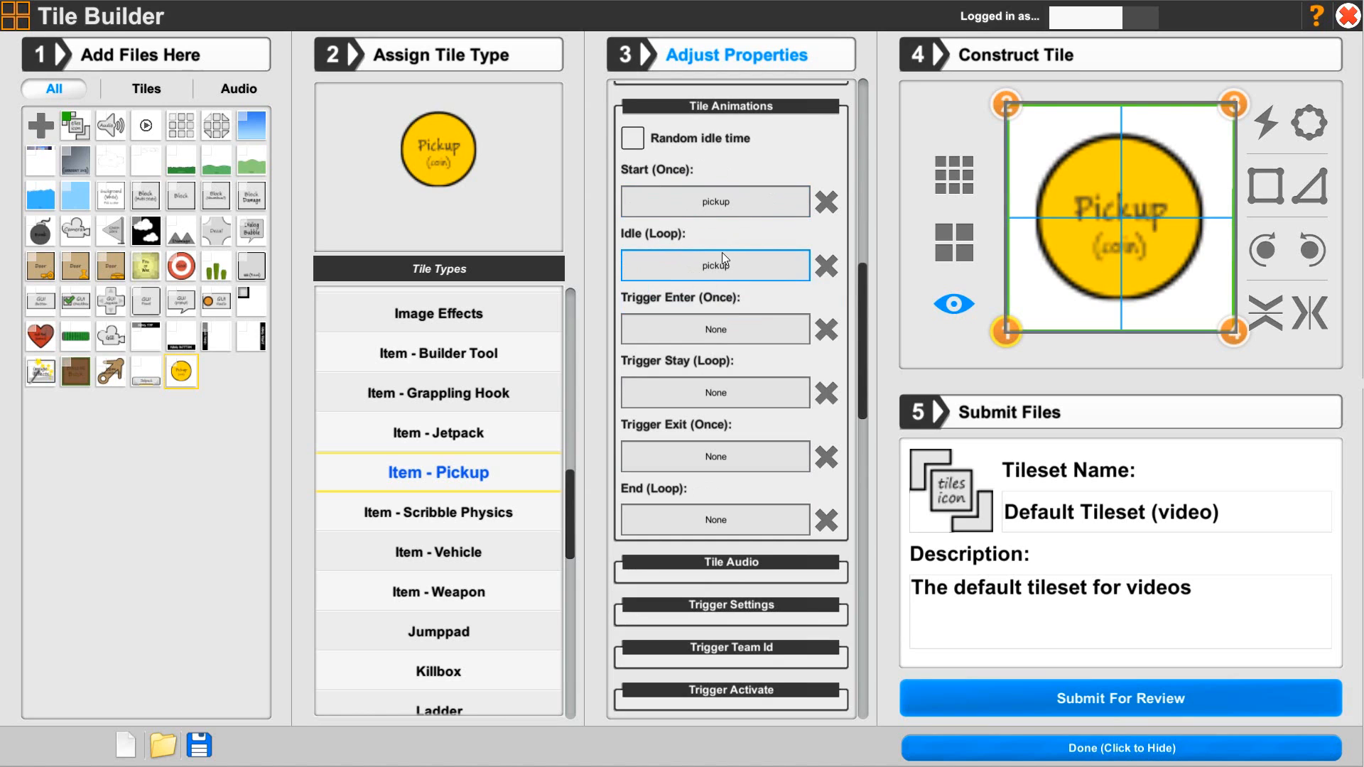
Assign the "pickupBlank" animation to the coin's Trigger Enter, Trigger Stay, Trigger Exit and End states.
click(722, 328)
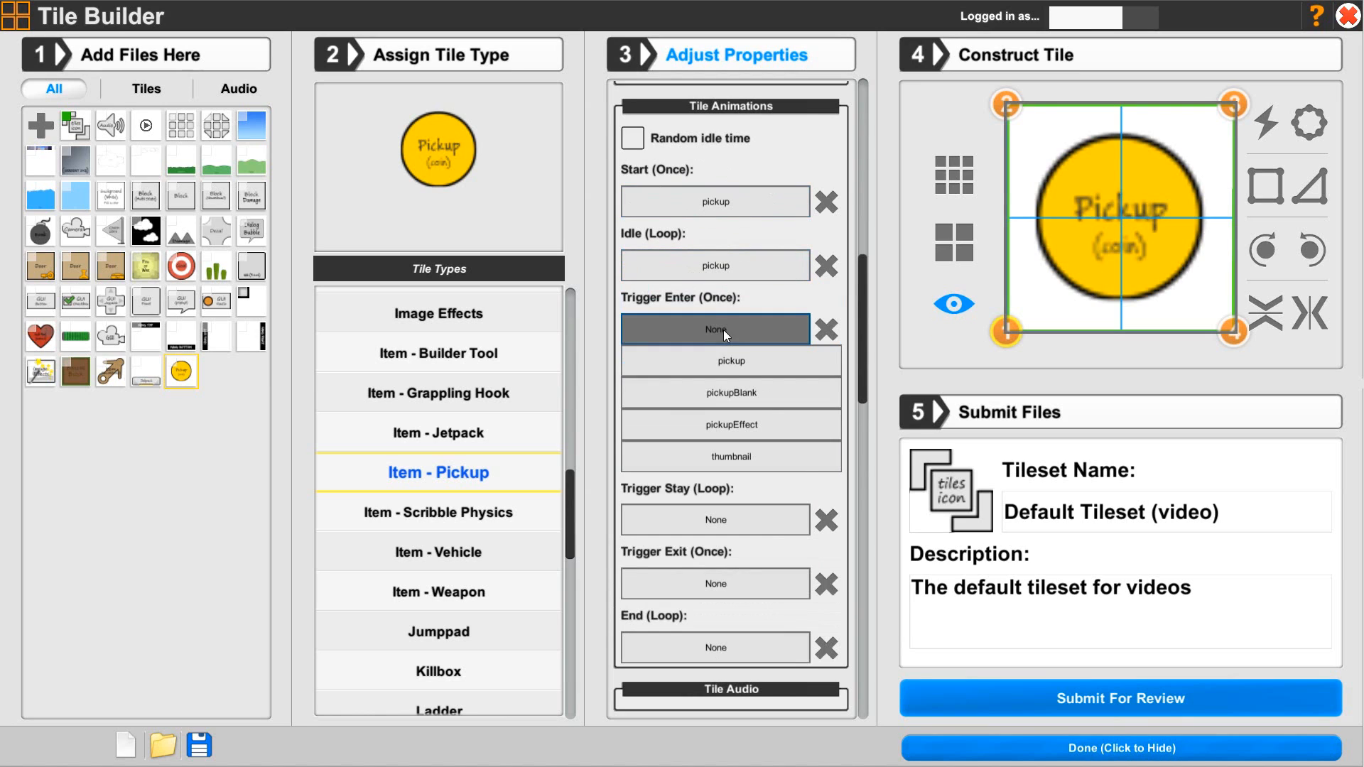
click(734, 390)
click(690, 395)
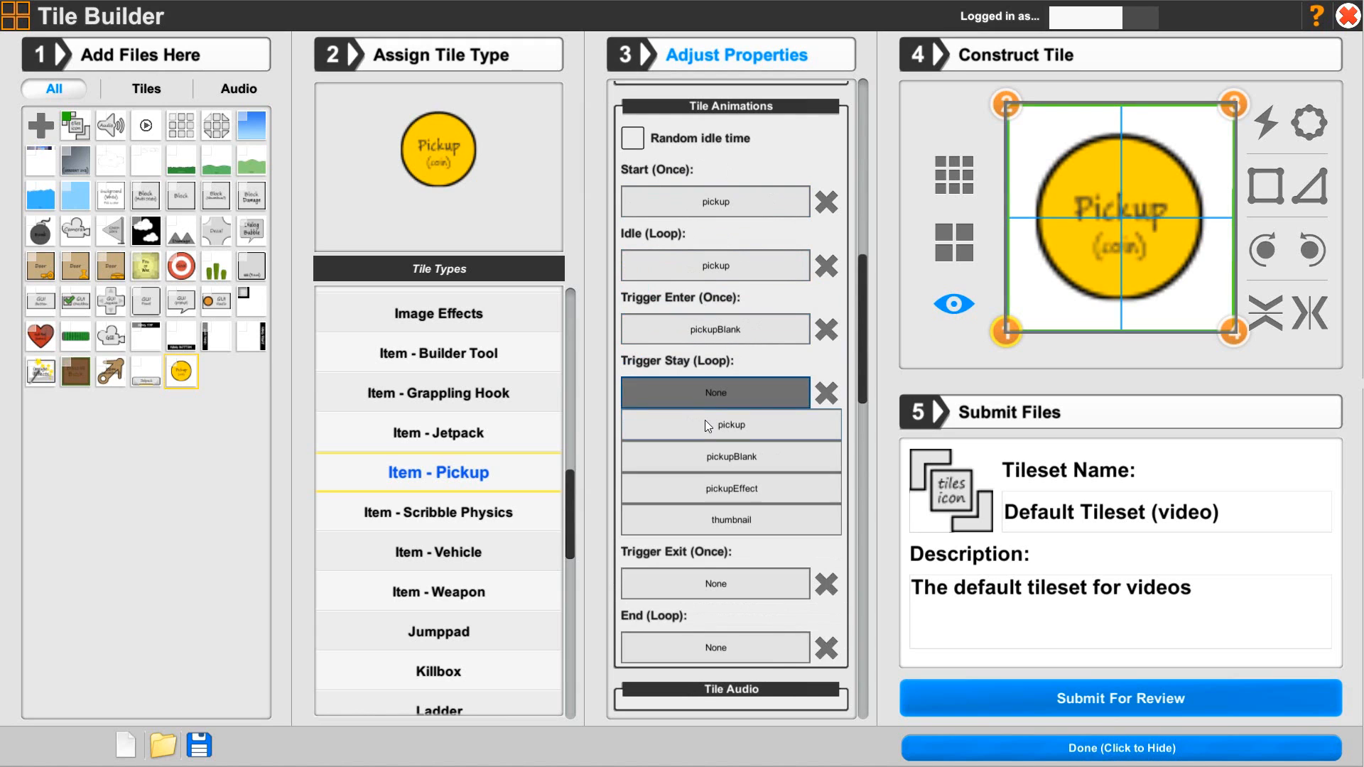
click(744, 458)
click(731, 464)
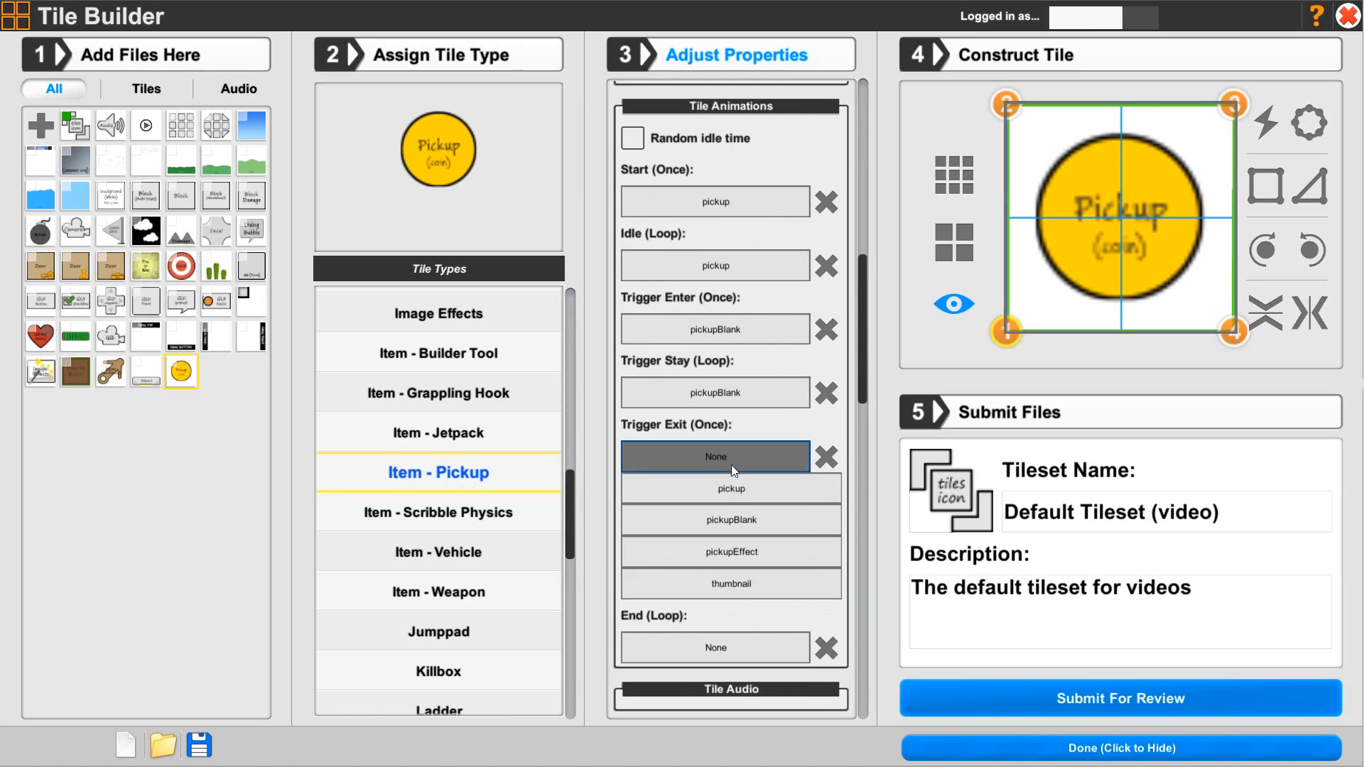
click(736, 522)
click(723, 532)
click(725, 583)
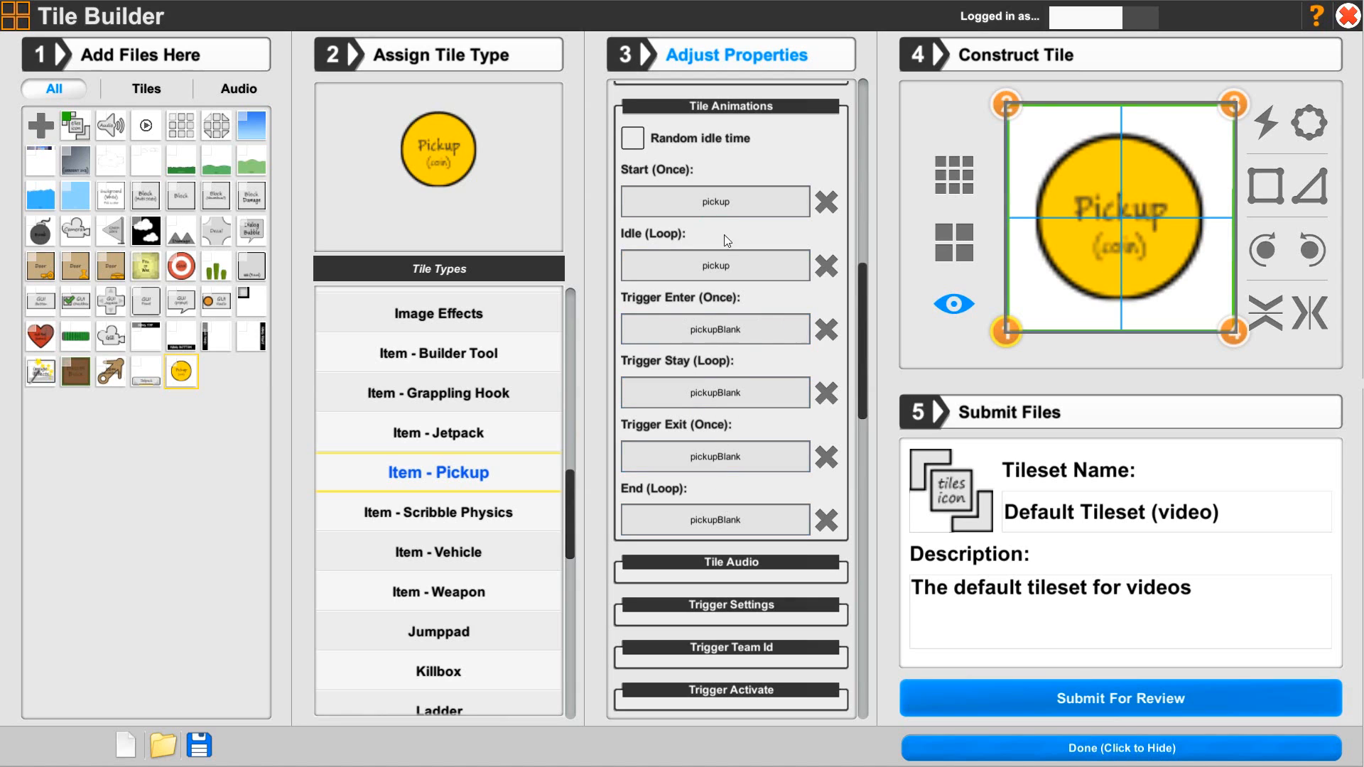
click(730, 110)
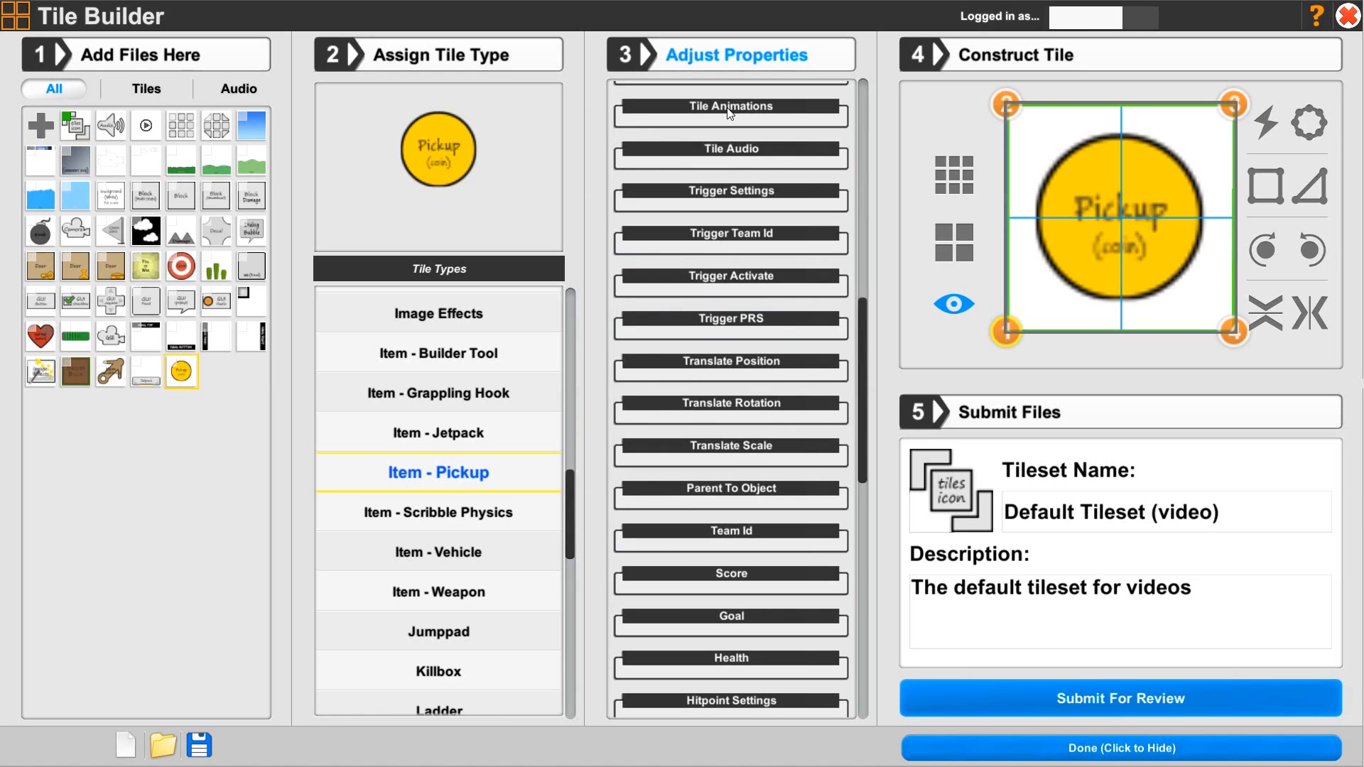
Review the coin tile's Trigger Settings and its Pickup Settings for delay and respawn.
click(713, 191)
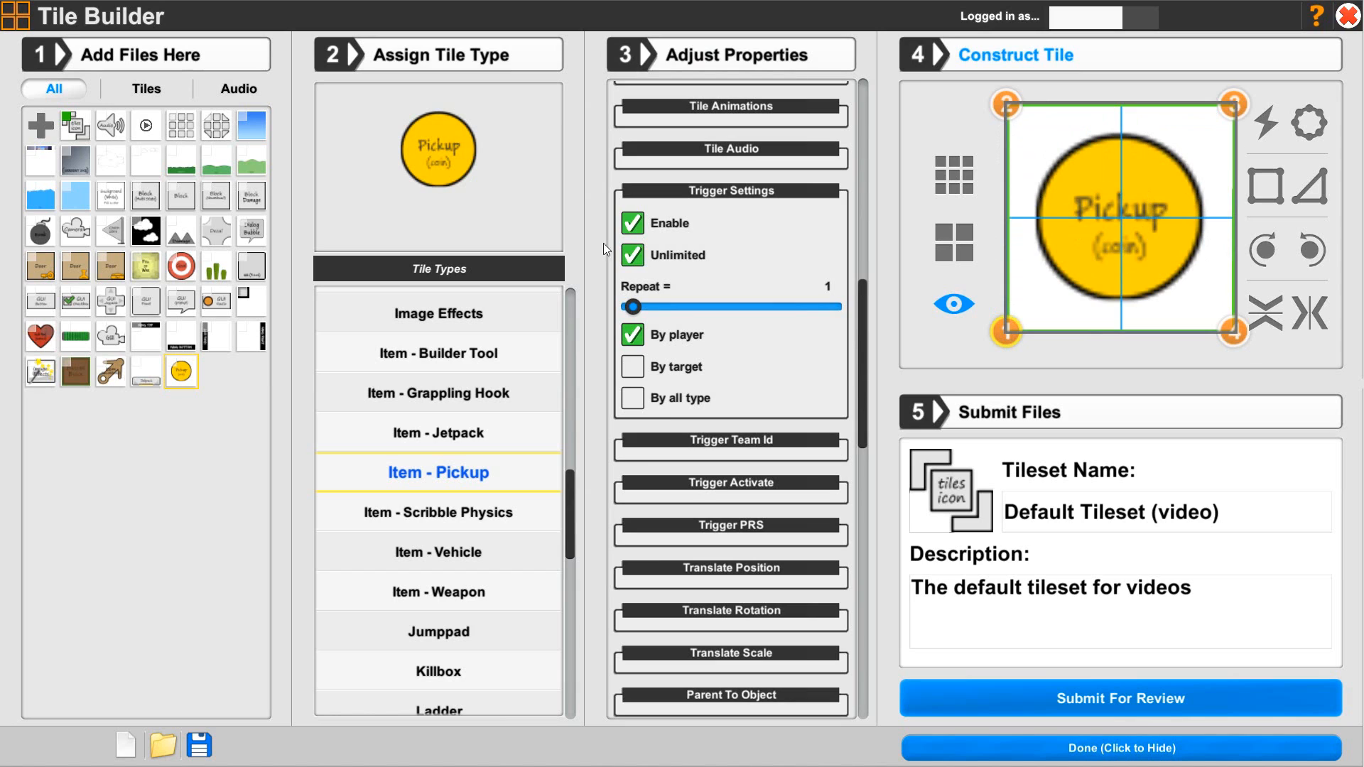
click(684, 189)
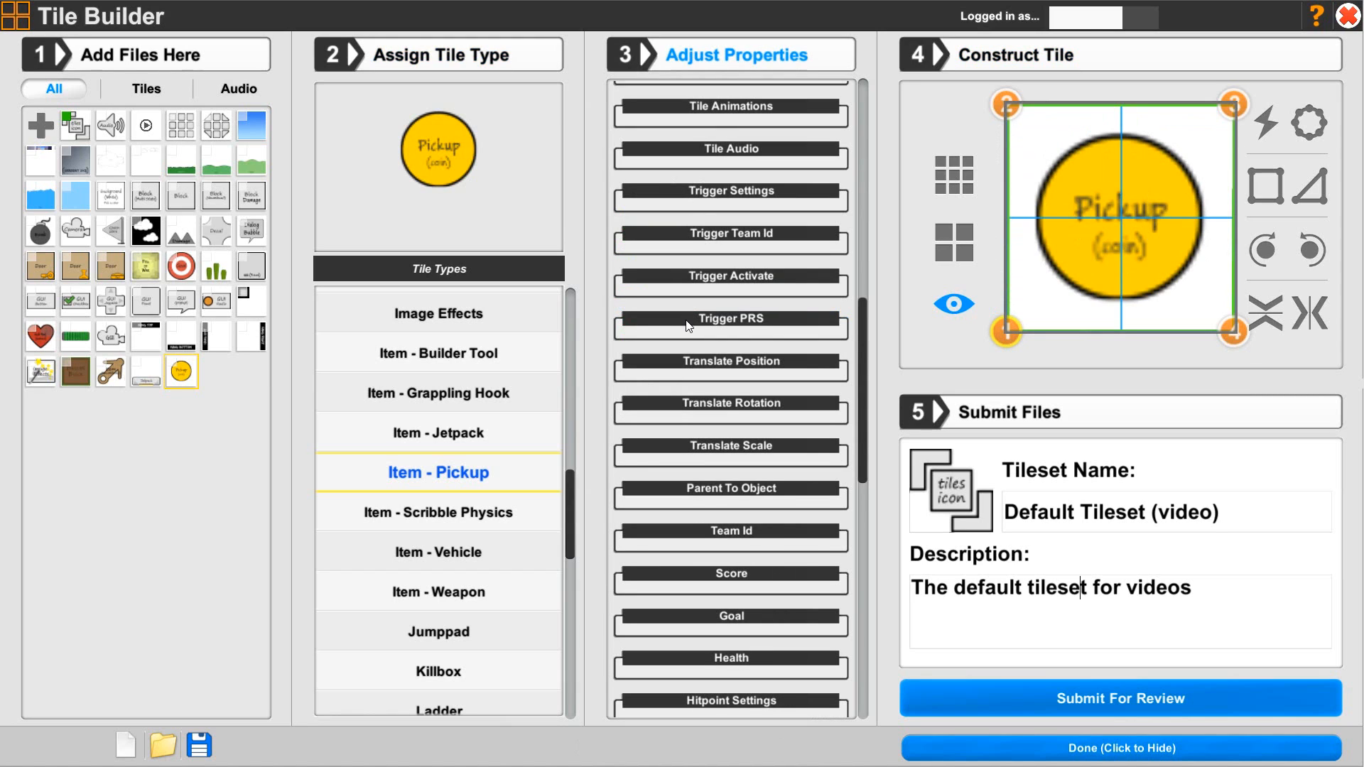
drag(861, 340, 848, 591)
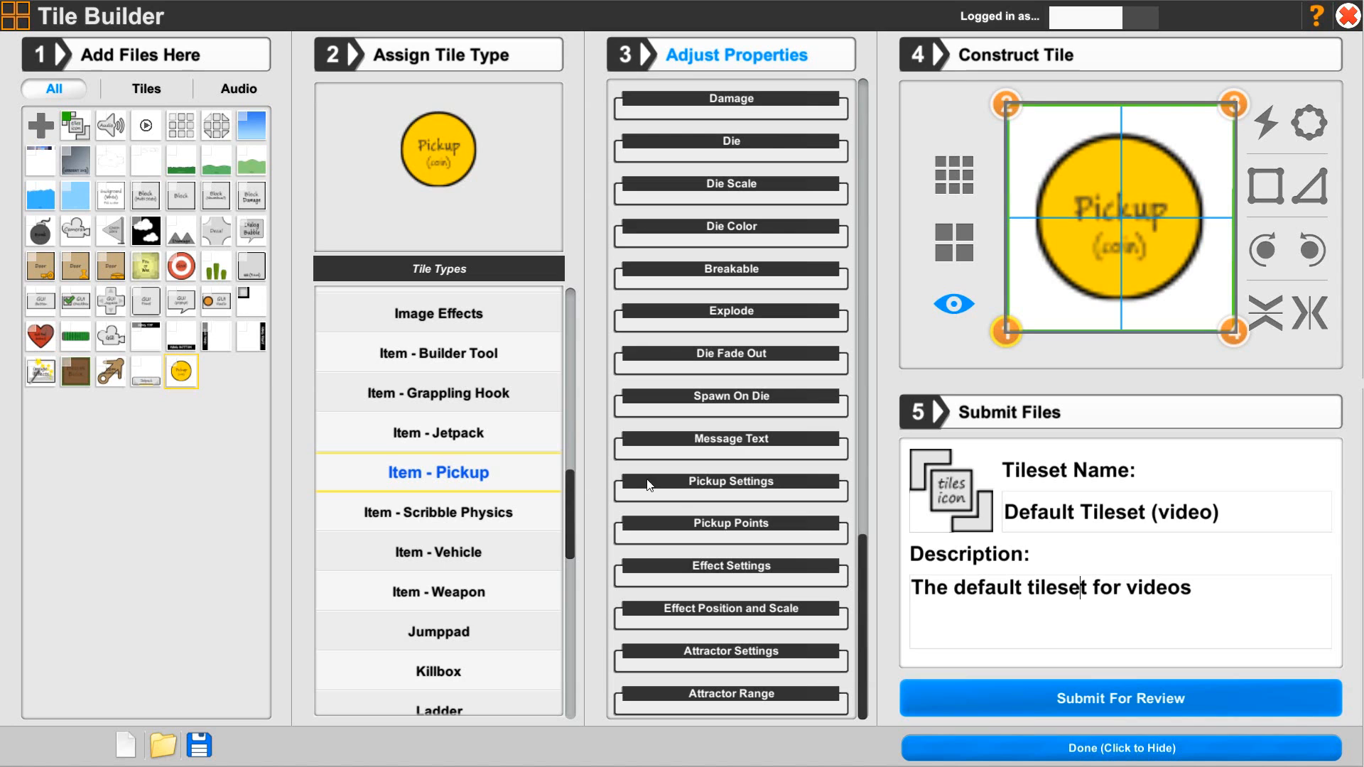
click(707, 482)
scroll(710, 484, down, 3)
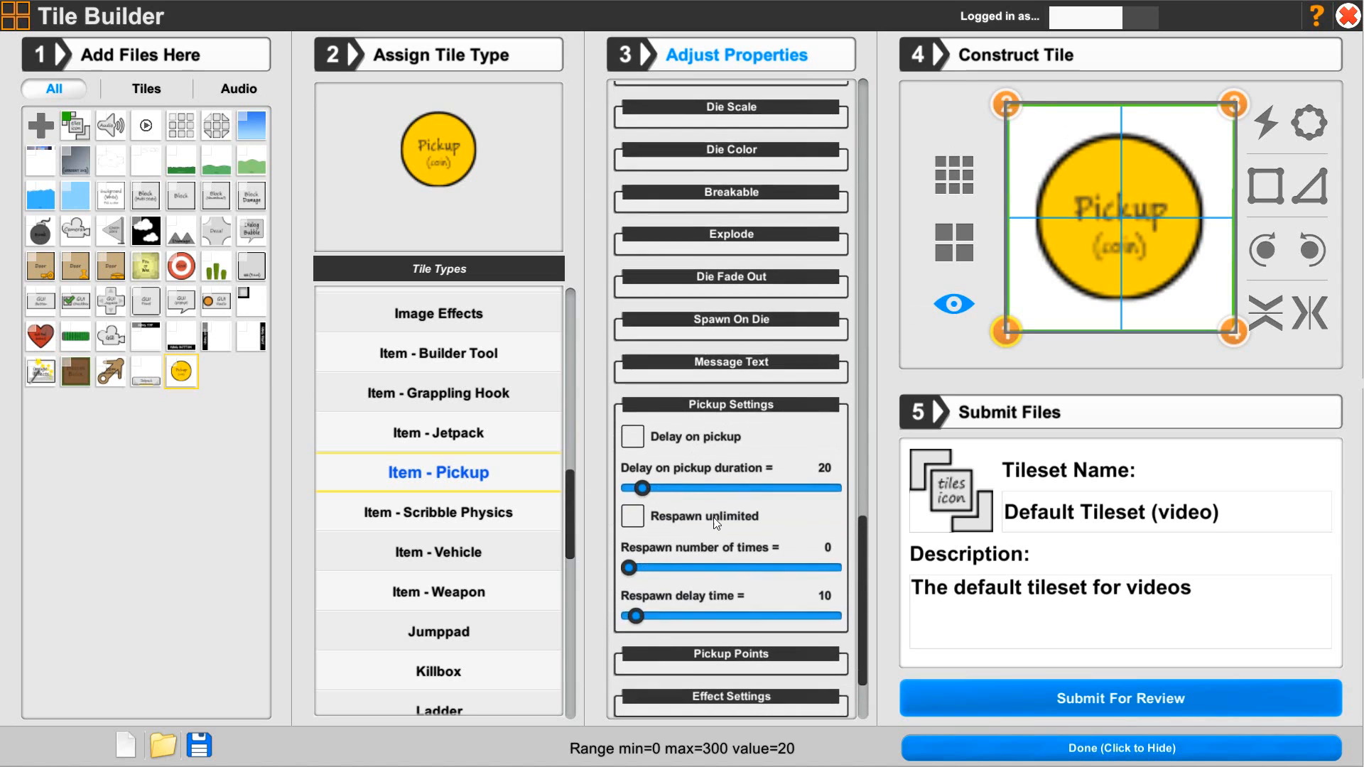
scroll(713, 483, down, 1)
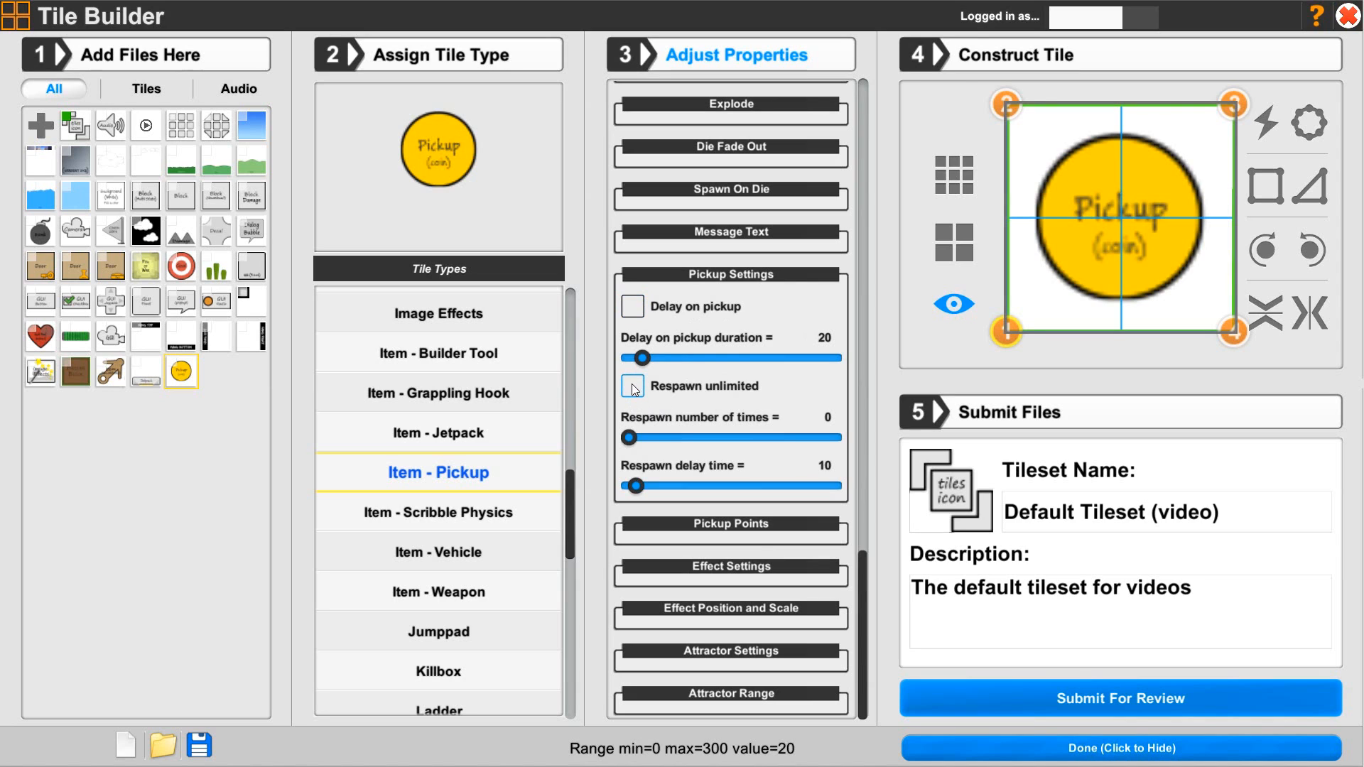
click(742, 276)
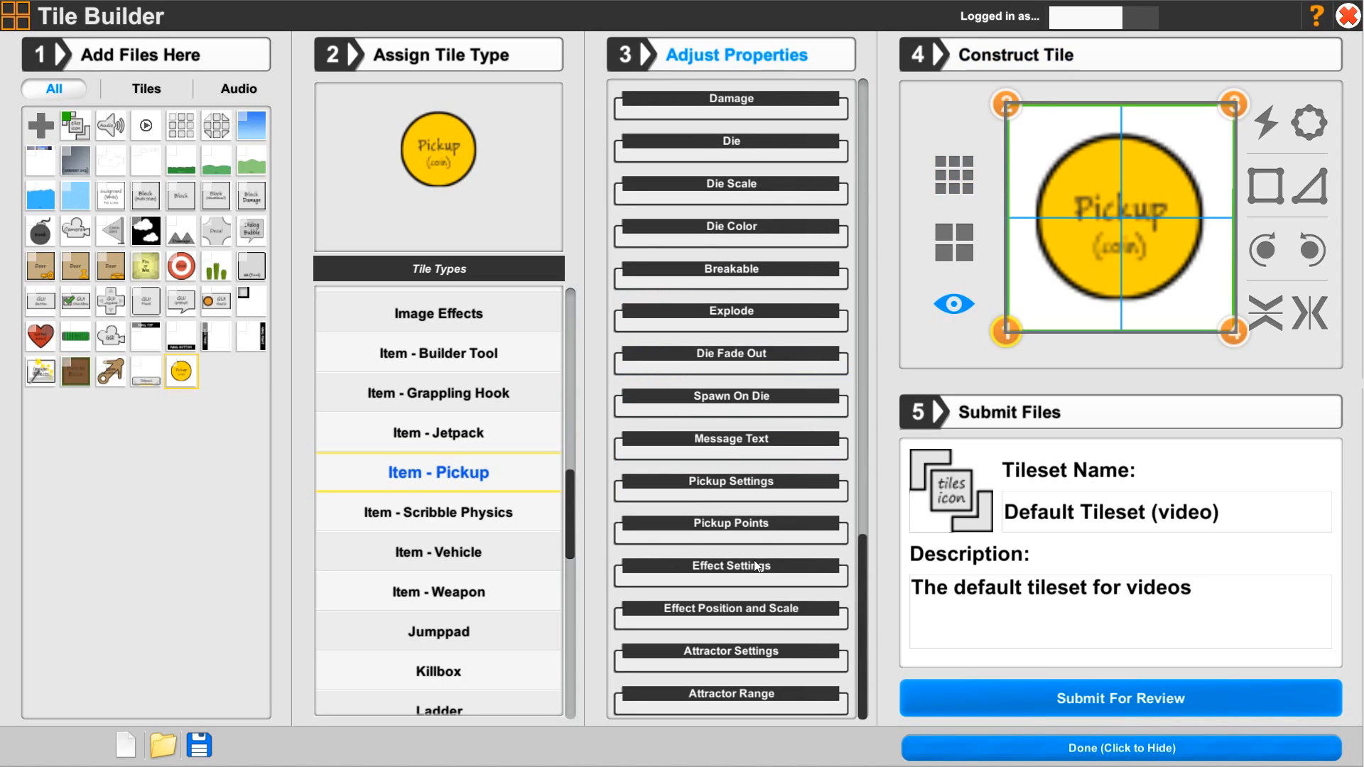
Enable "Item use once" in the coin tile's Pickup Points properties.
click(728, 524)
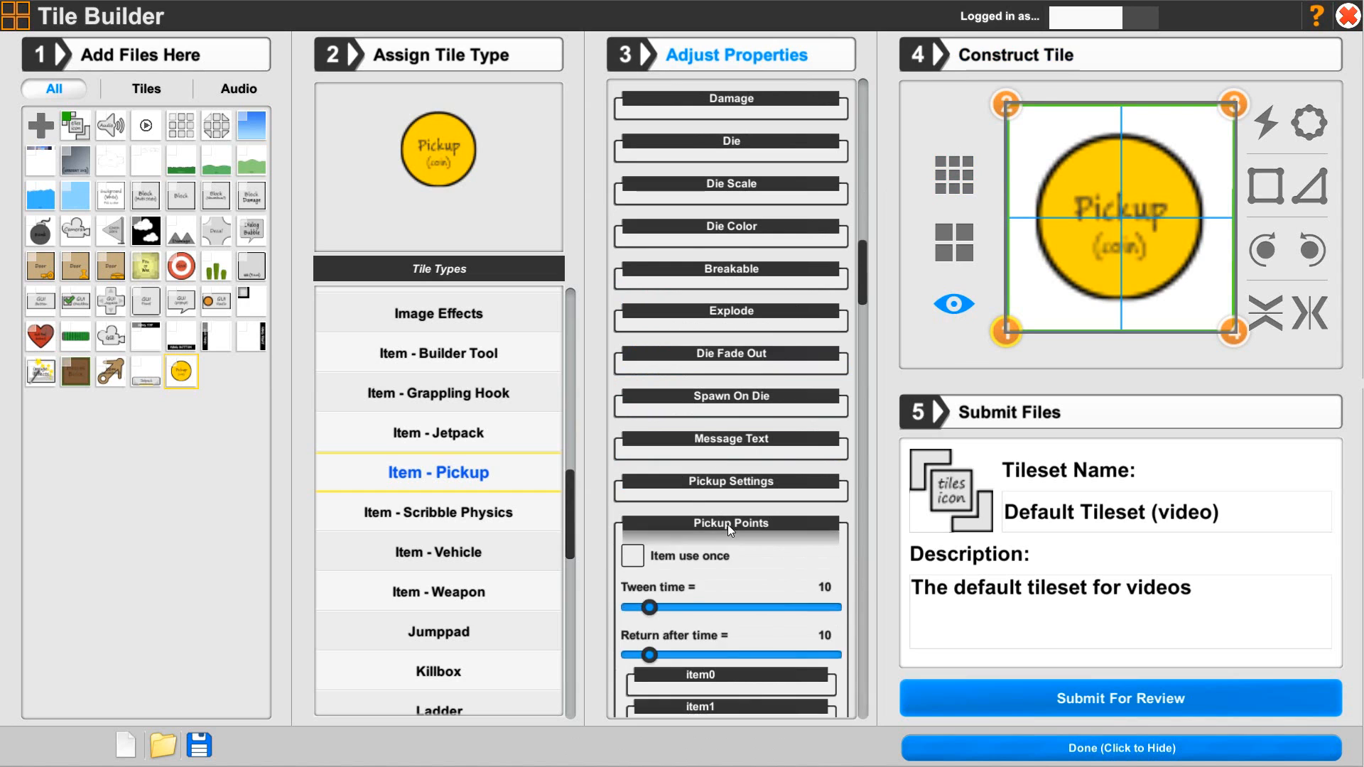
scroll(719, 537, down, 2)
scroll(719, 537, down, 3)
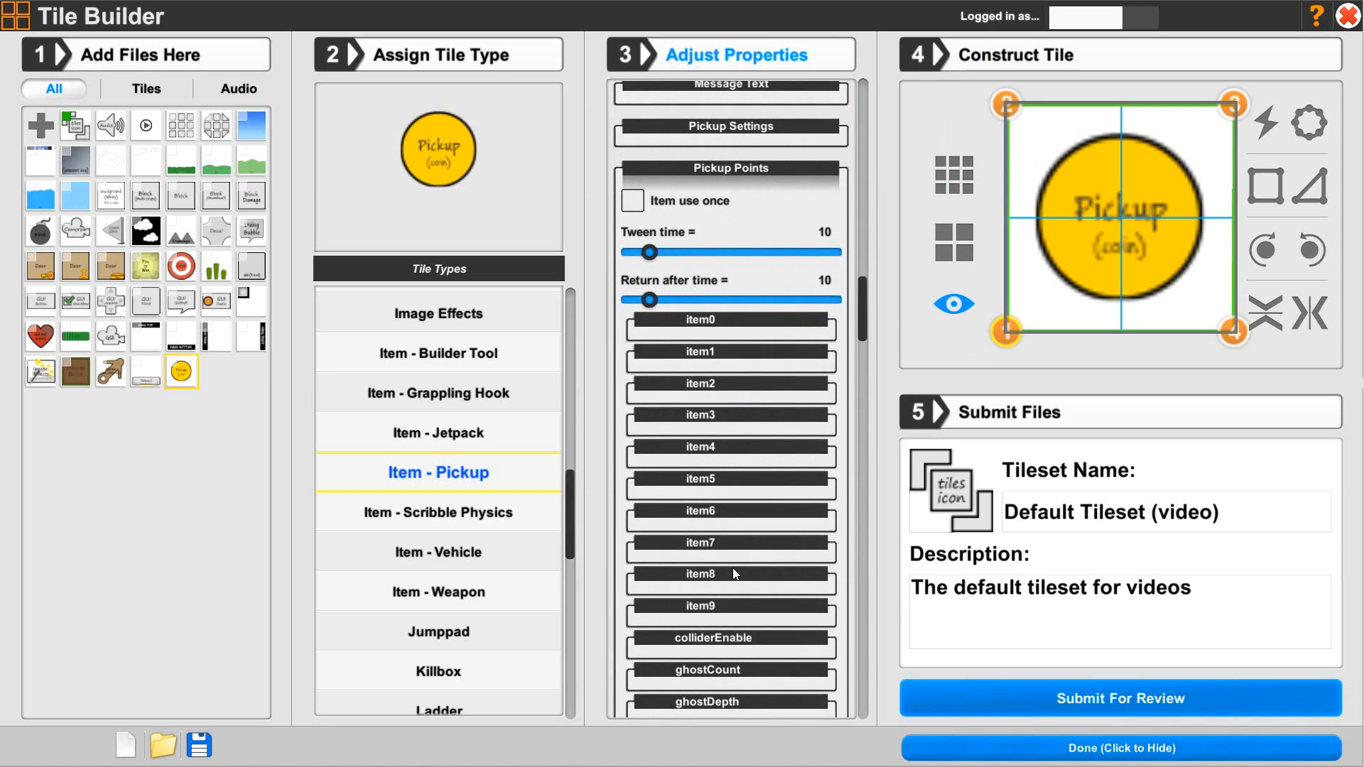
click(635, 201)
Enable scorePointValue in the coin's Pickup Points with a value of 5 and the addTo operation.
drag(865, 316, 859, 331)
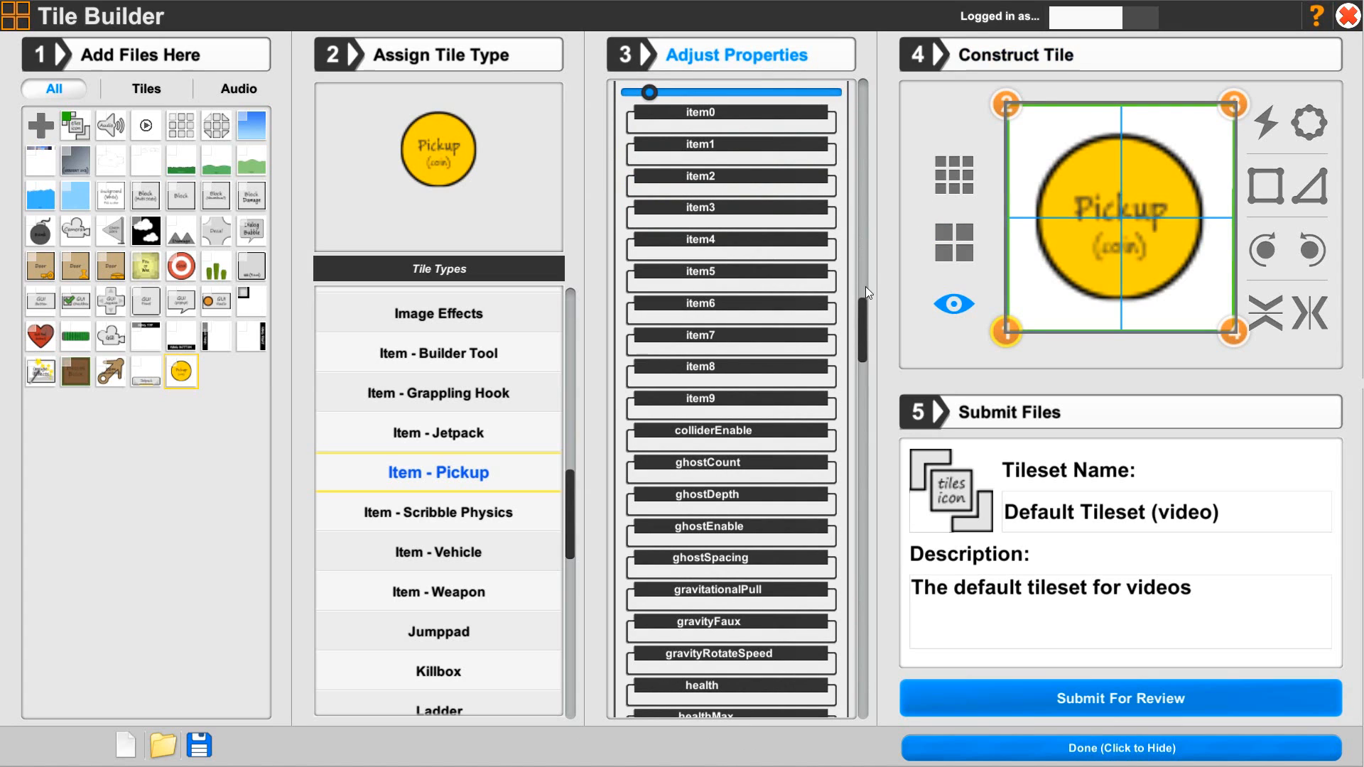
drag(865, 332, 848, 410)
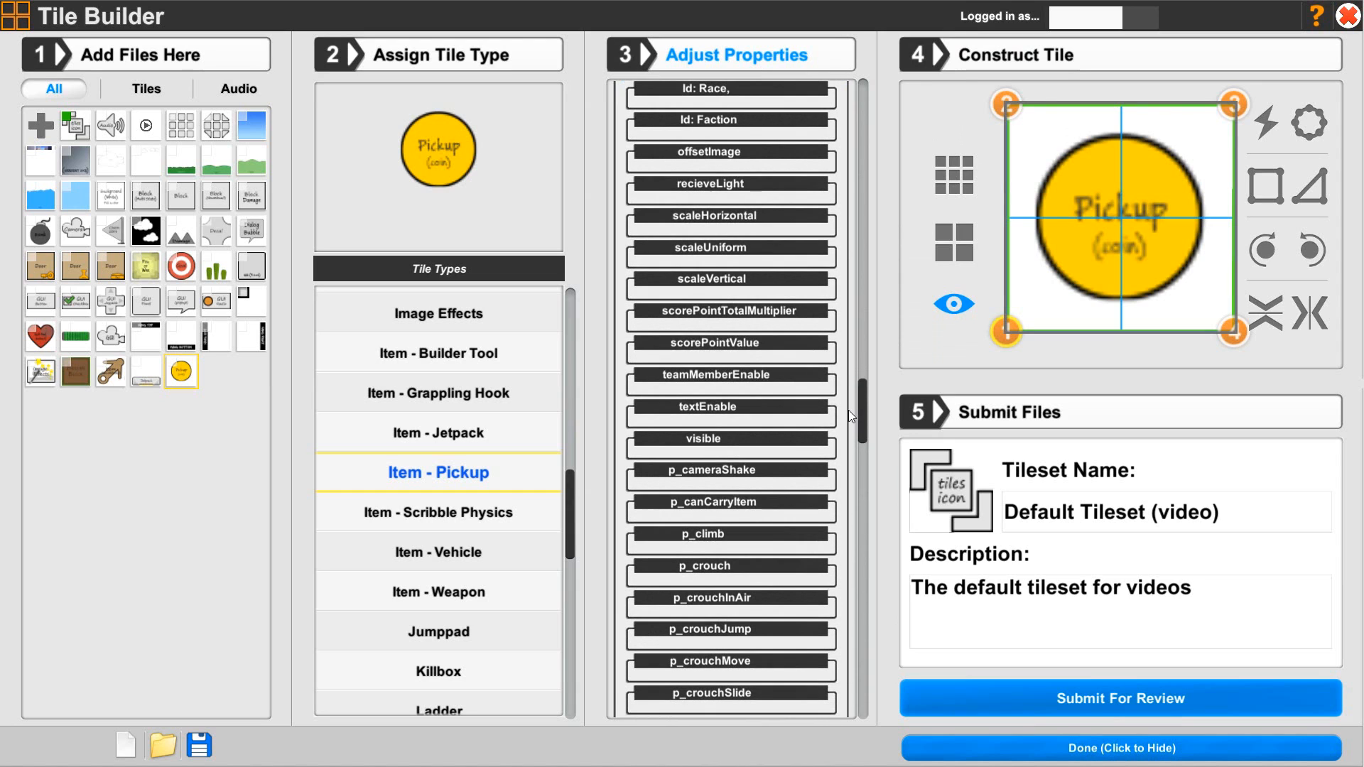
click(718, 345)
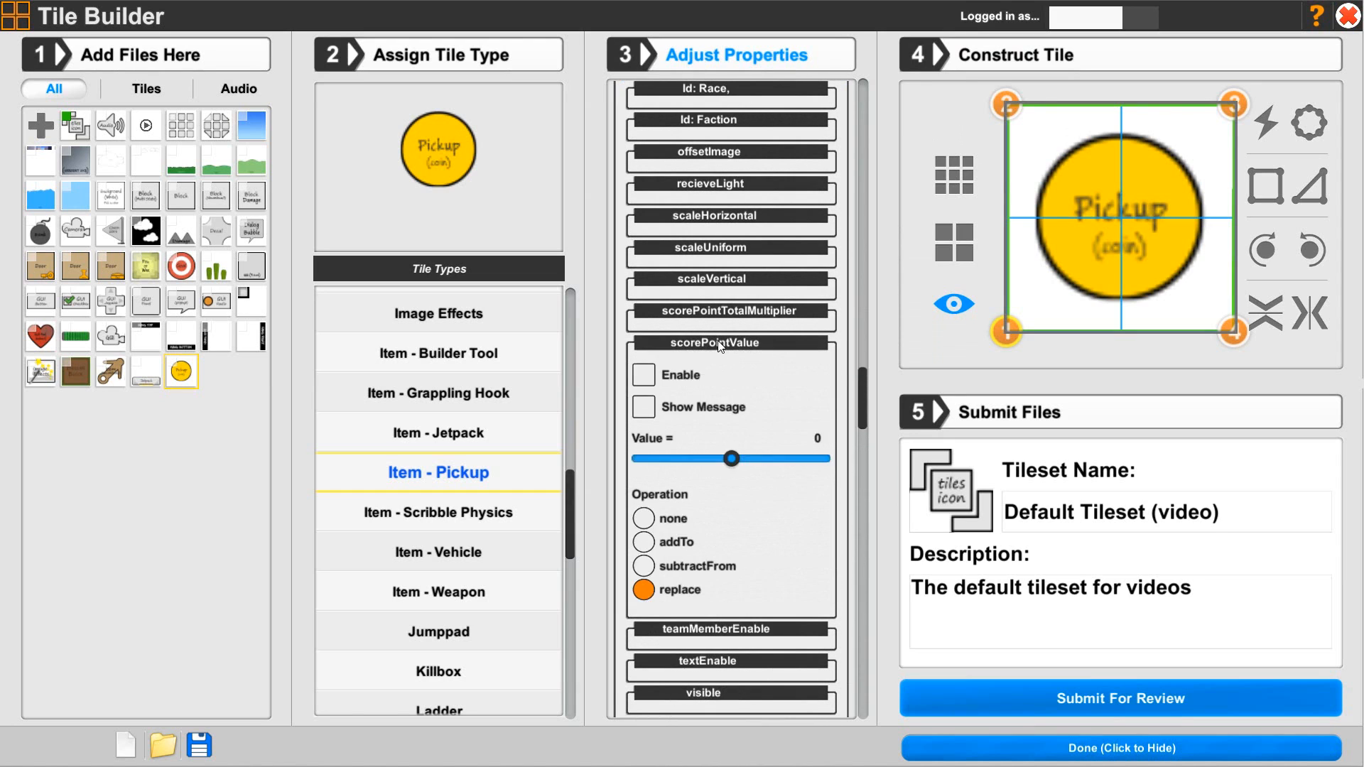
click(645, 377)
mouse_move(739, 430)
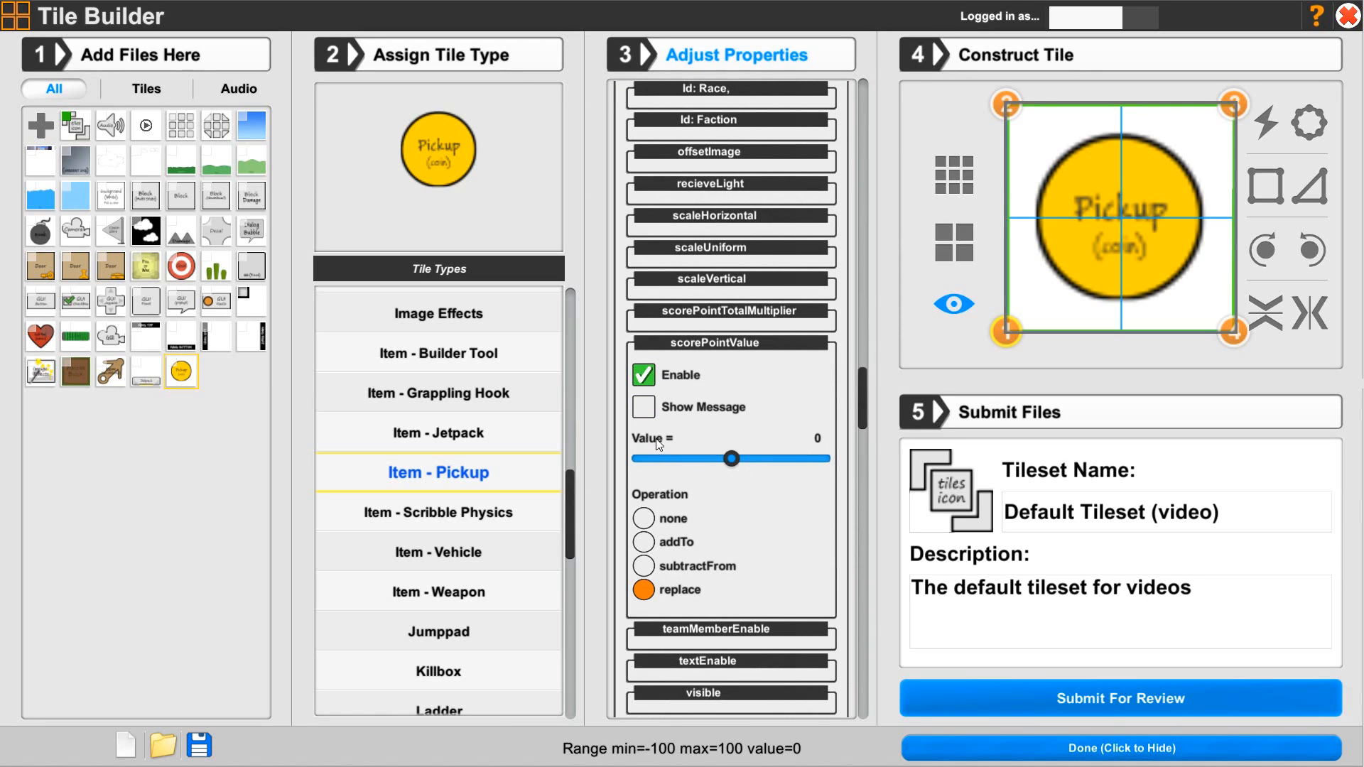
drag(731, 457, 737, 459)
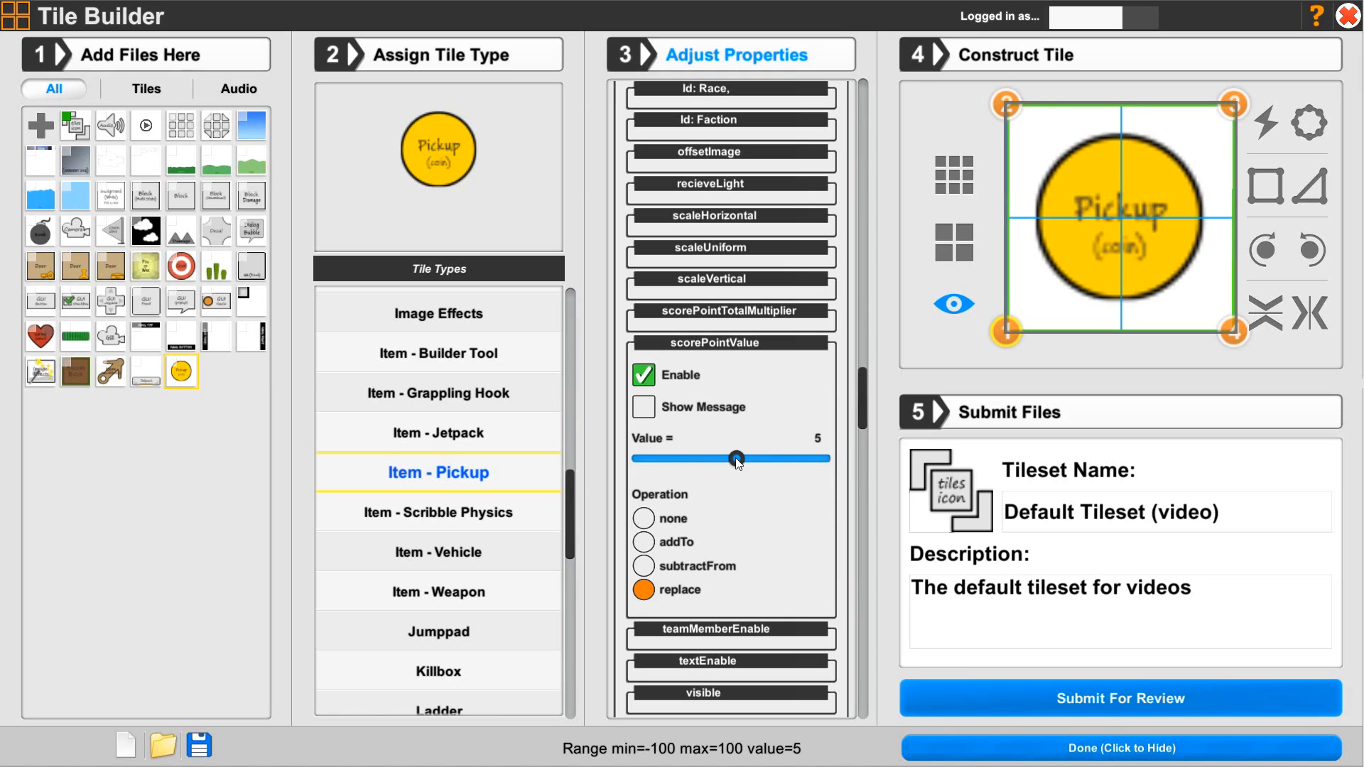
click(644, 542)
click(761, 349)
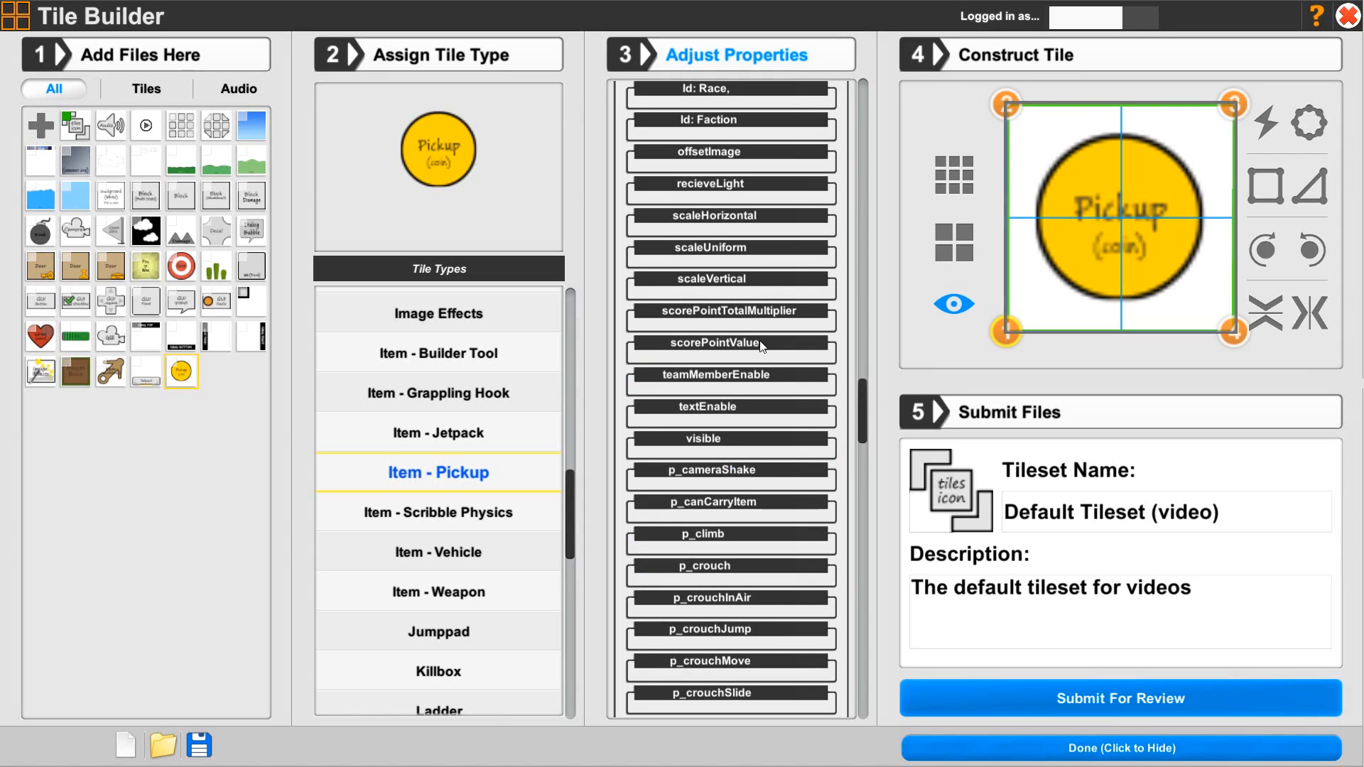
drag(863, 412, 863, 314)
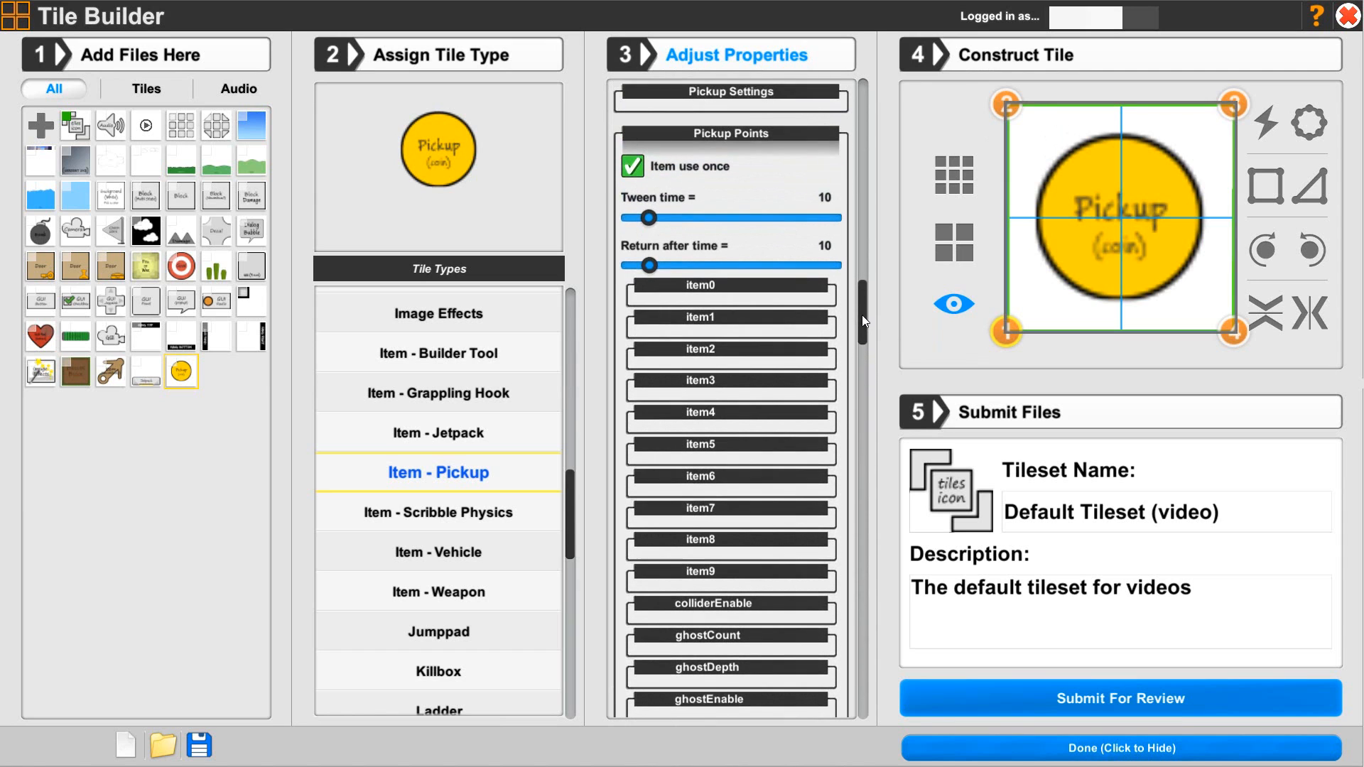
click(726, 133)
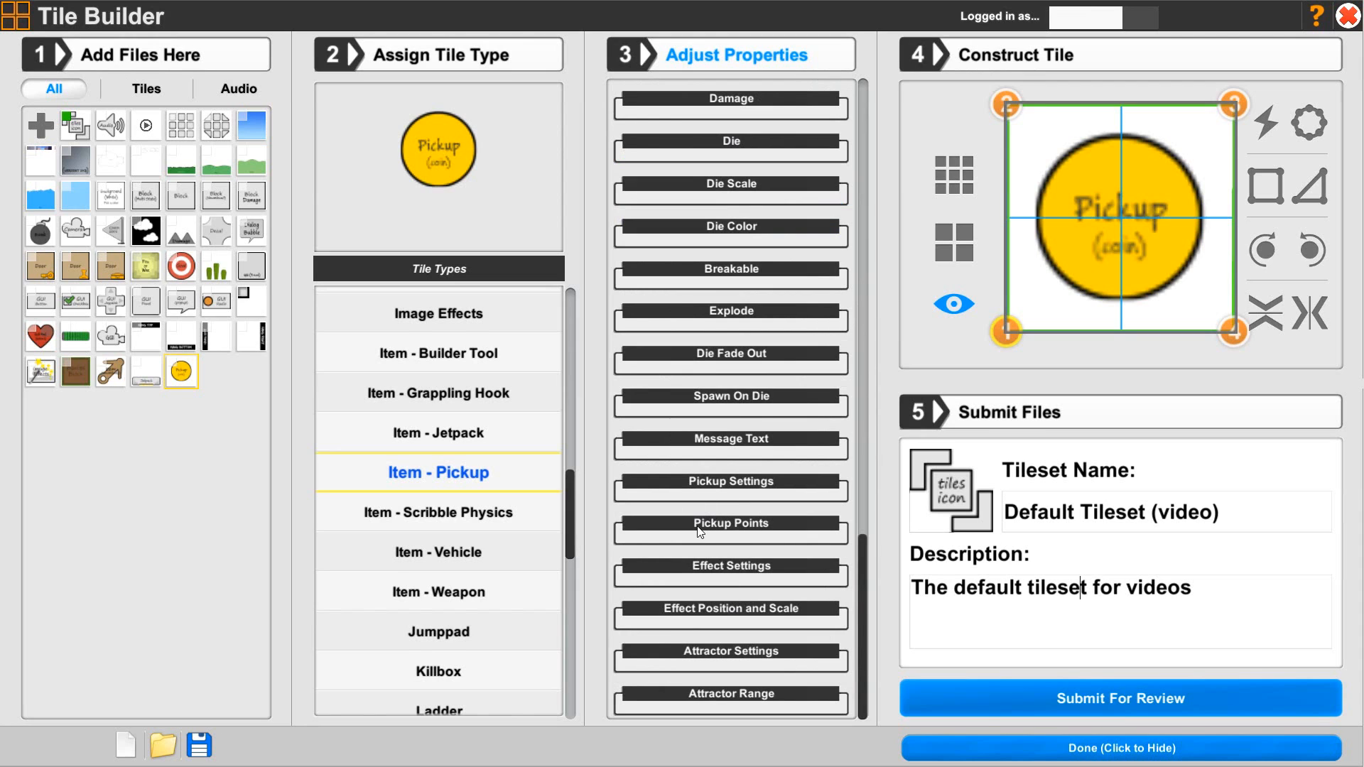
Enable the coin tile's effect in Effect Settings and assign "pickupEffect" as its animation effect.
click(692, 565)
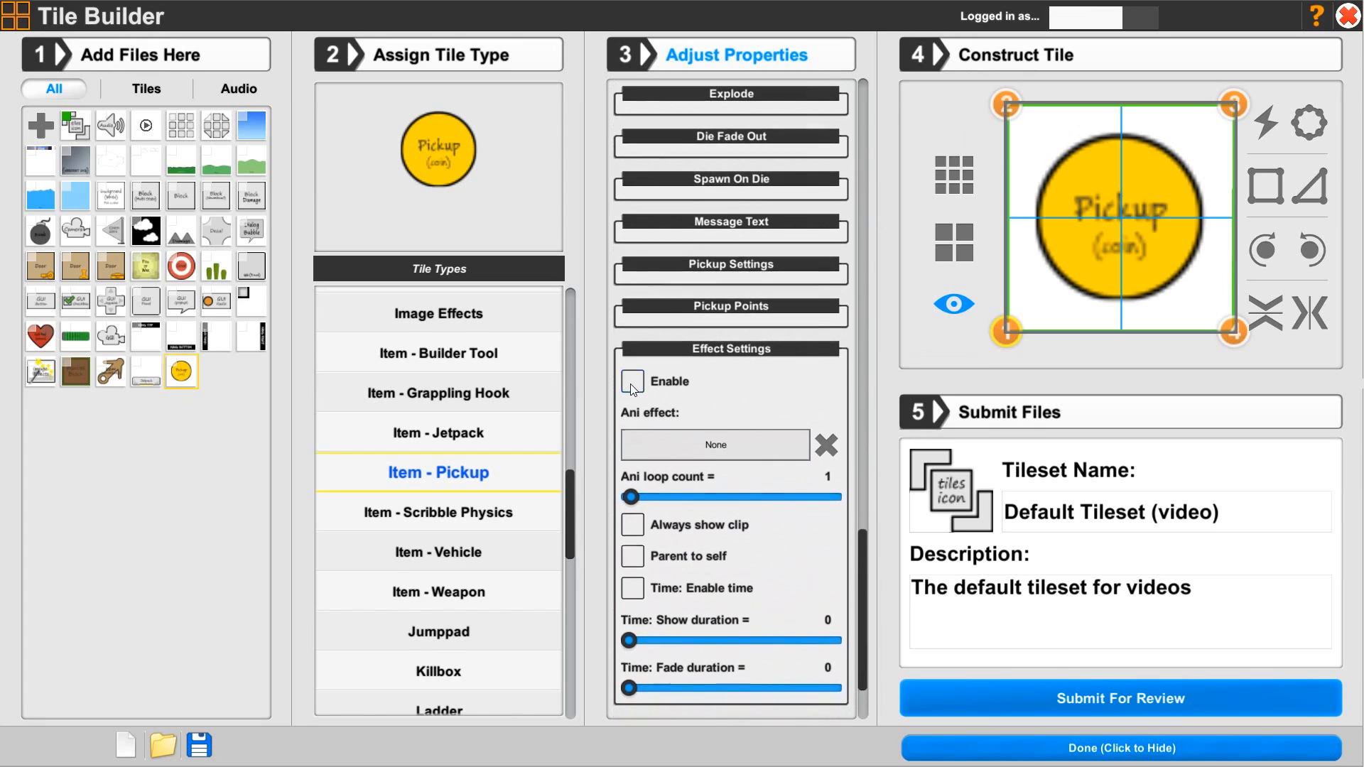
click(631, 389)
click(716, 447)
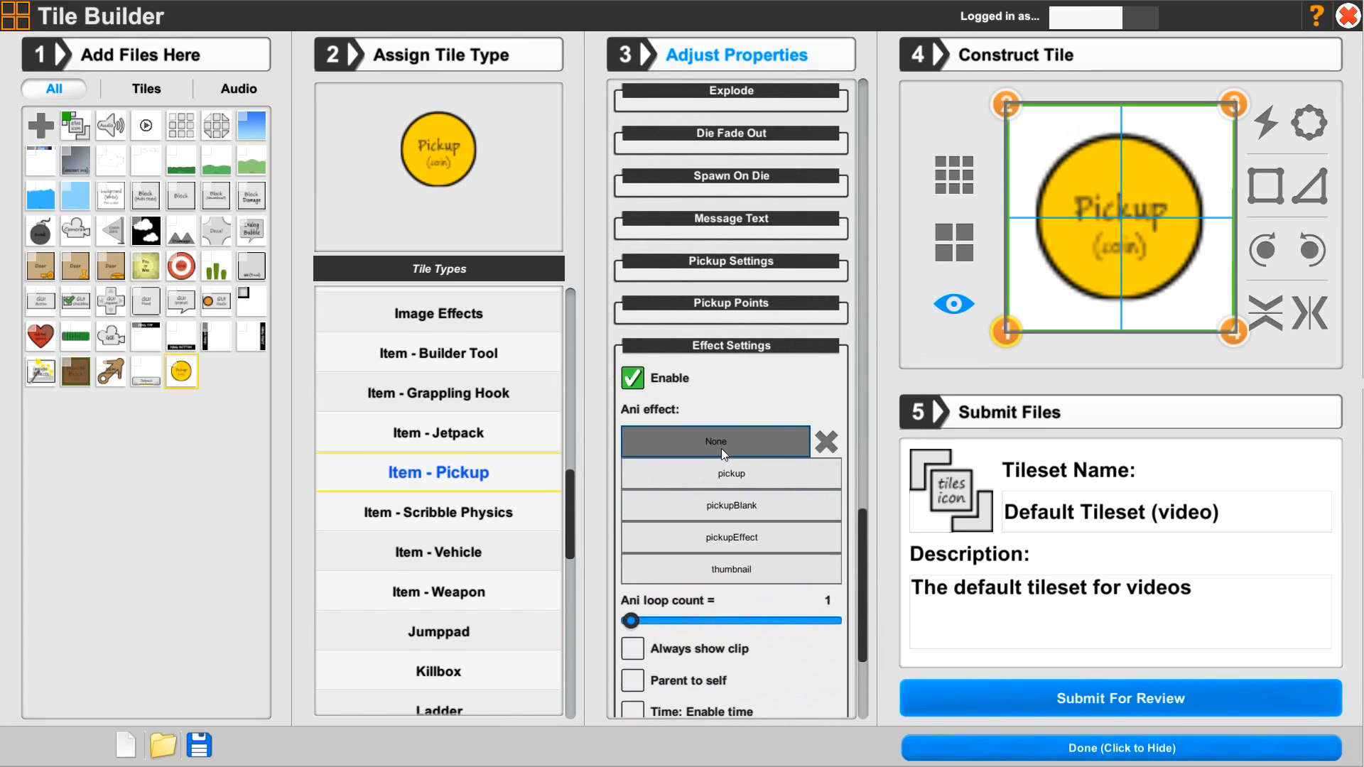
click(740, 538)
scroll(735, 530, down, 3)
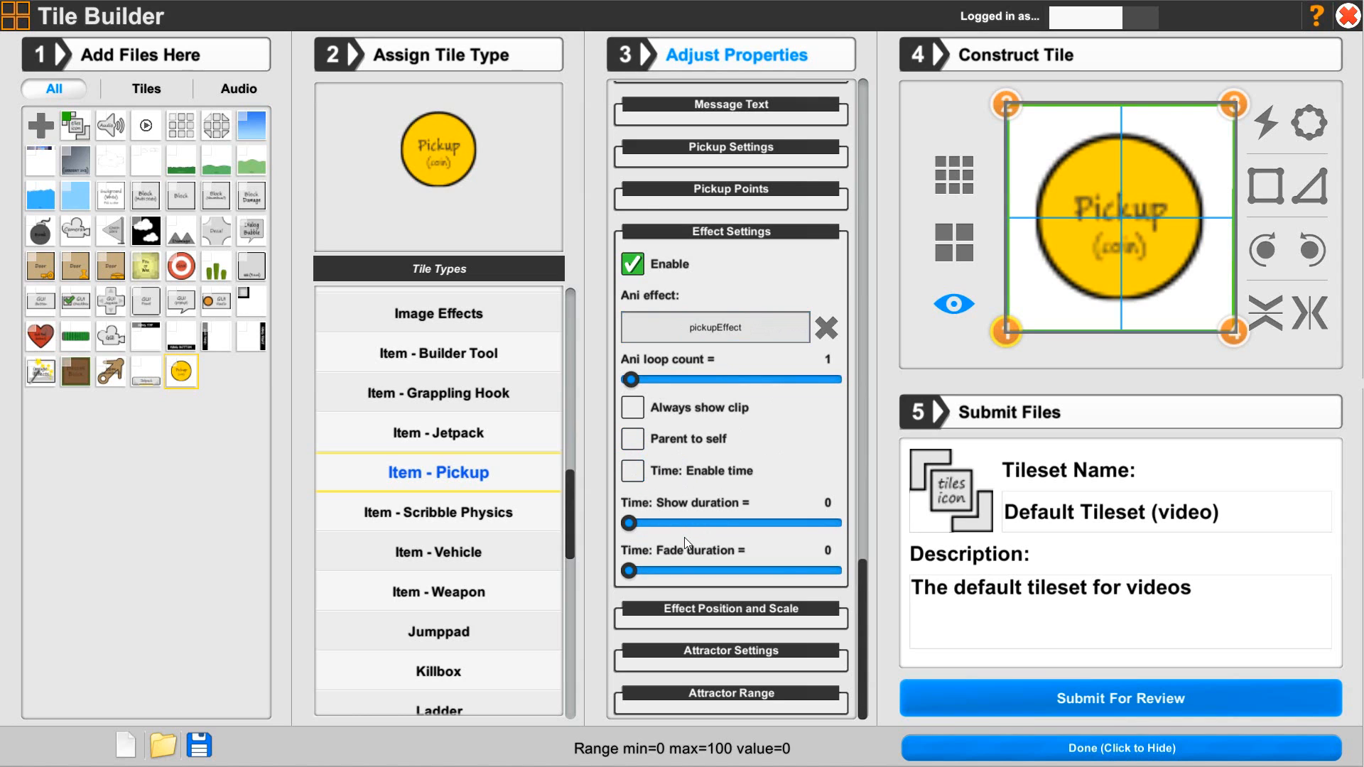
Review the coin's Effect Position and Scale values and its Attractor Settings and Attractor Range.
click(767, 610)
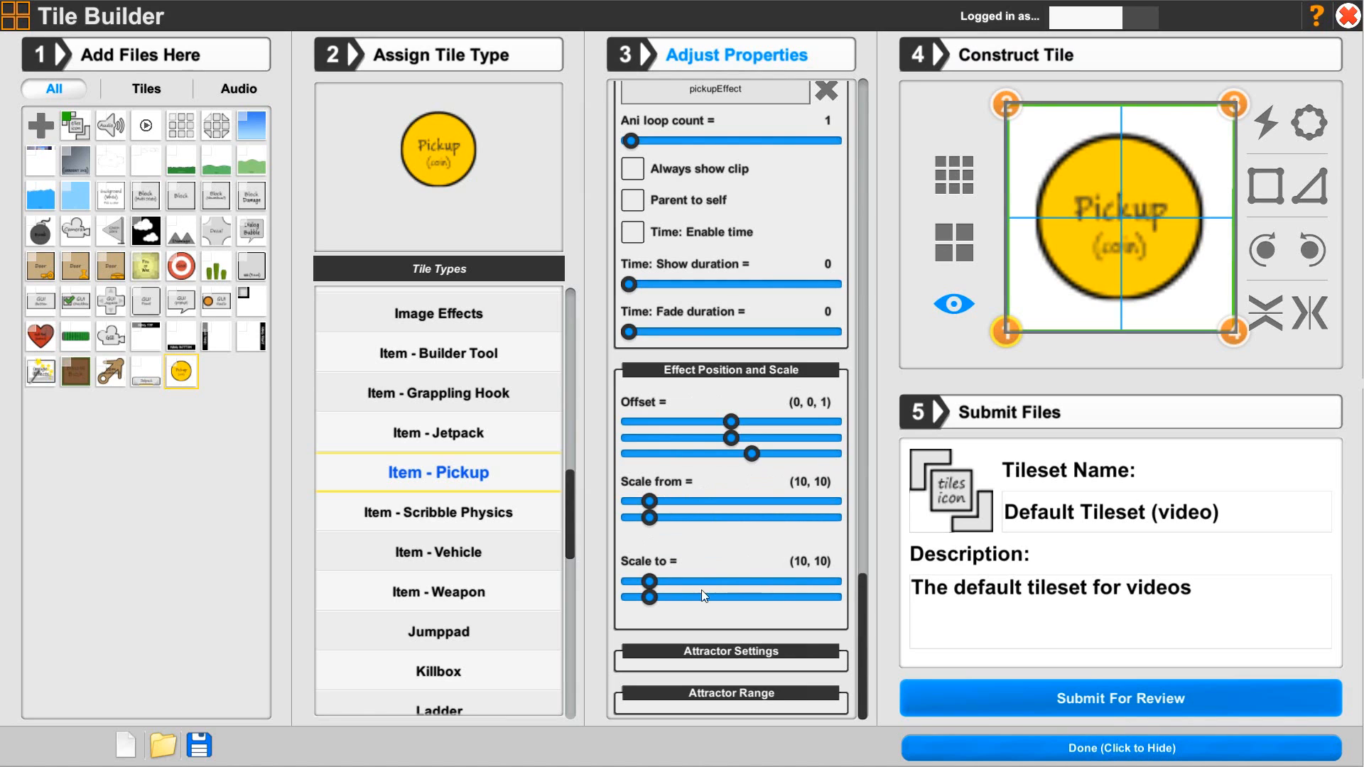
click(678, 370)
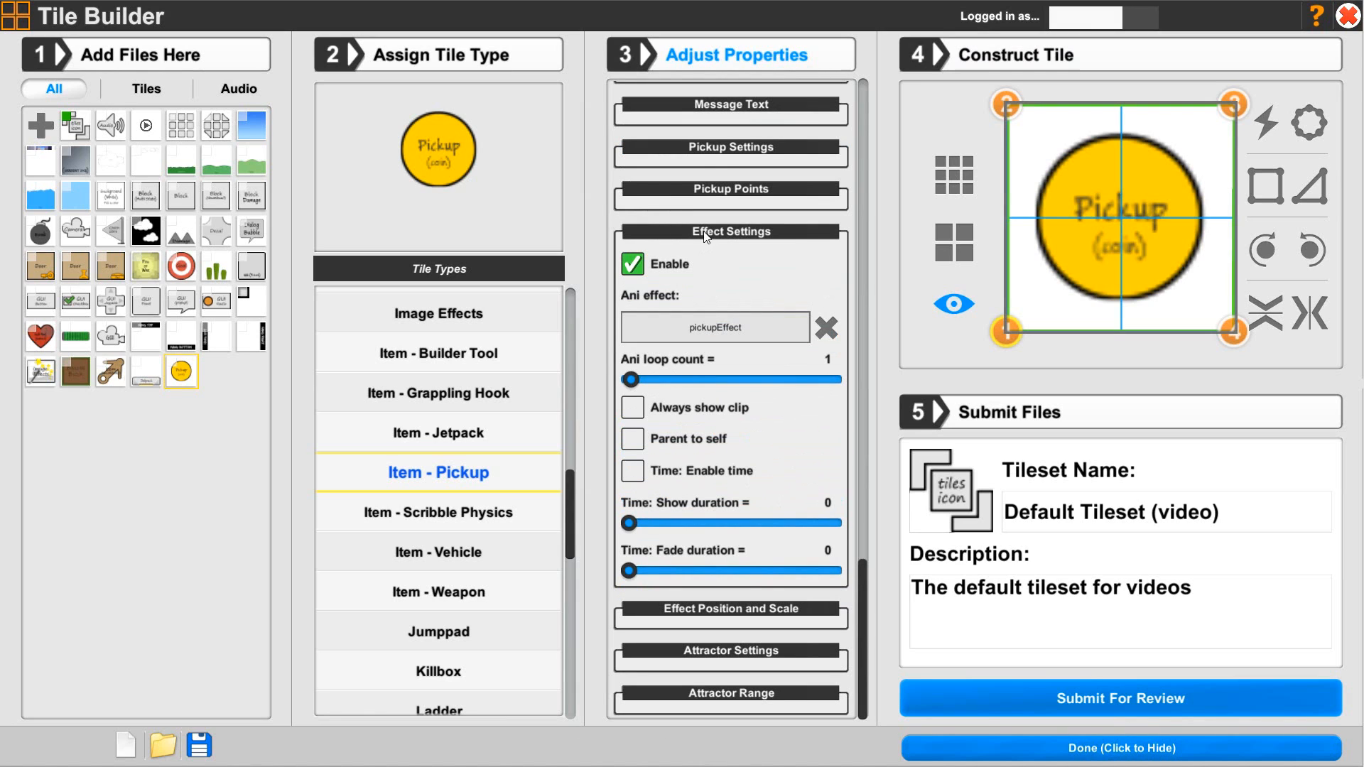
click(704, 230)
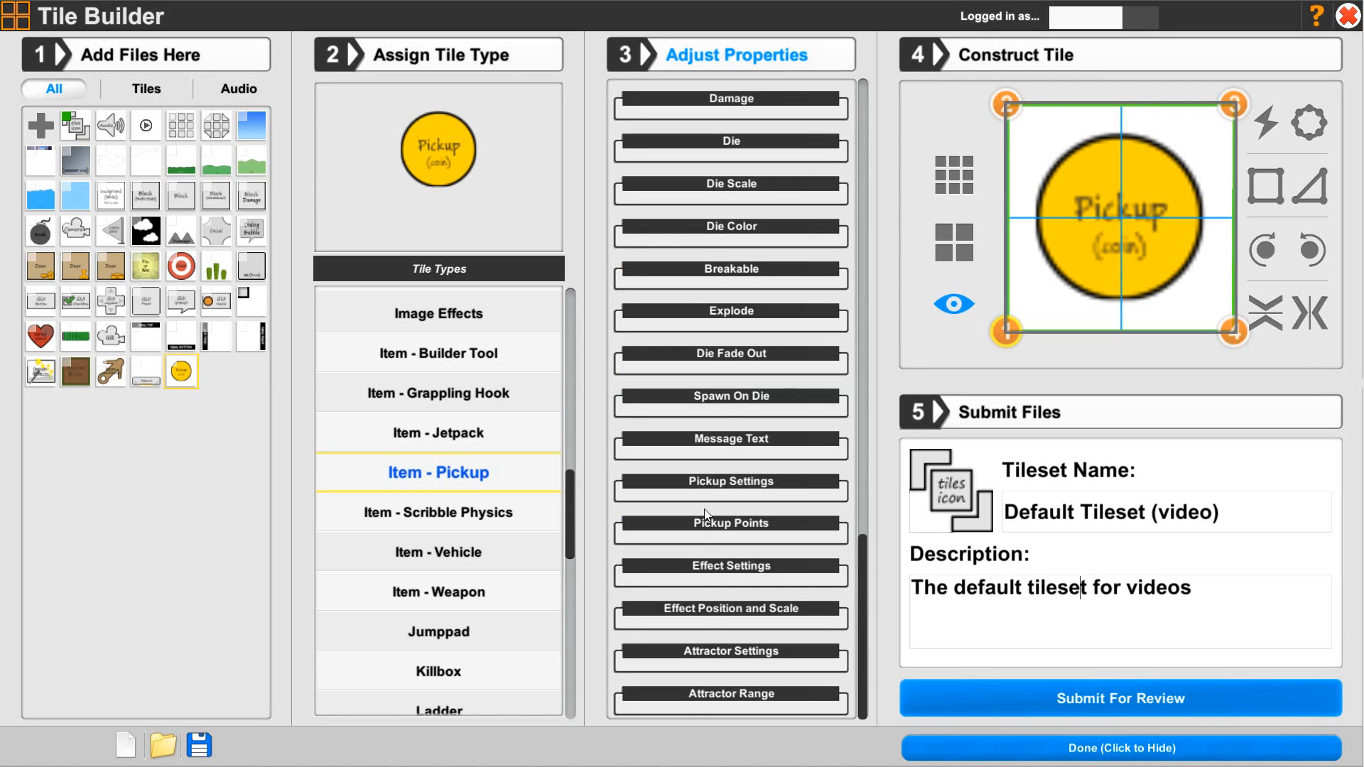
click(700, 653)
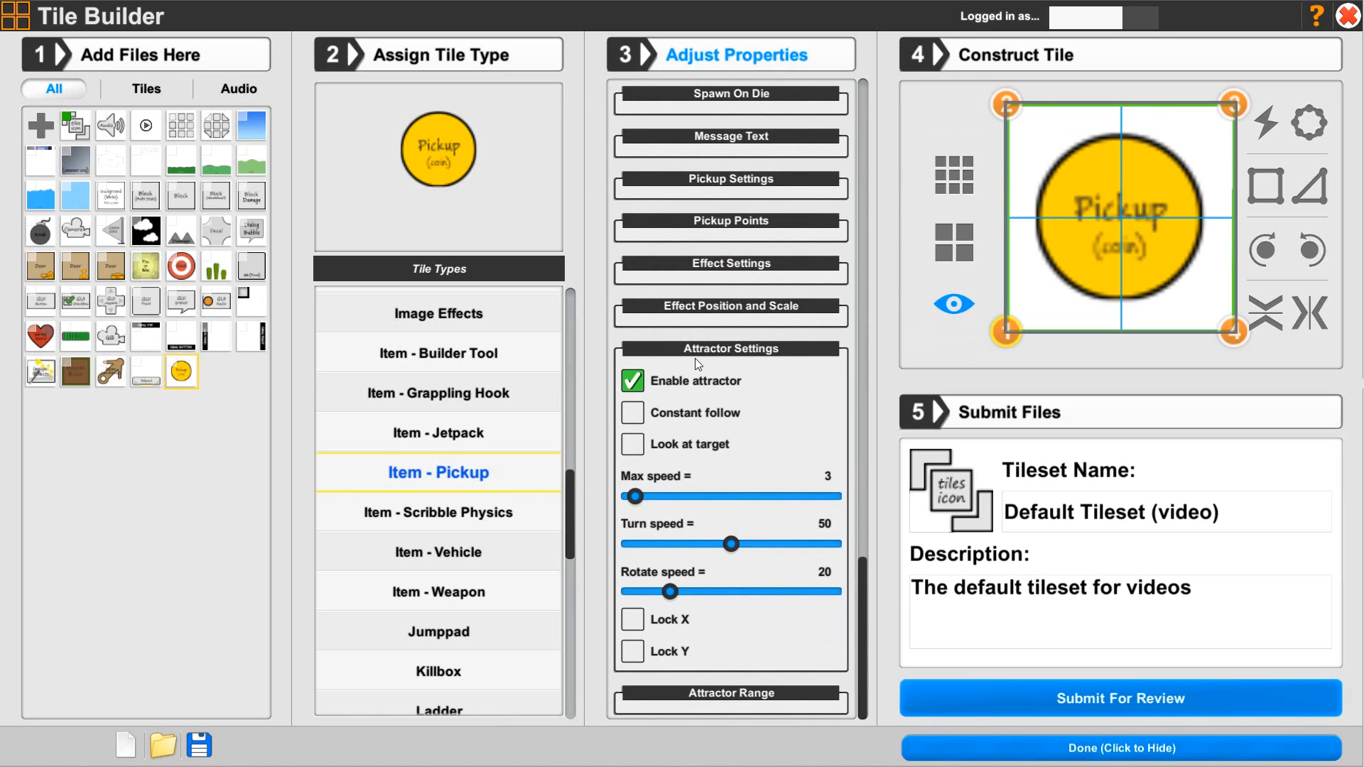
click(654, 705)
scroll(639, 689, down, 3)
scroll(633, 676, down, 4)
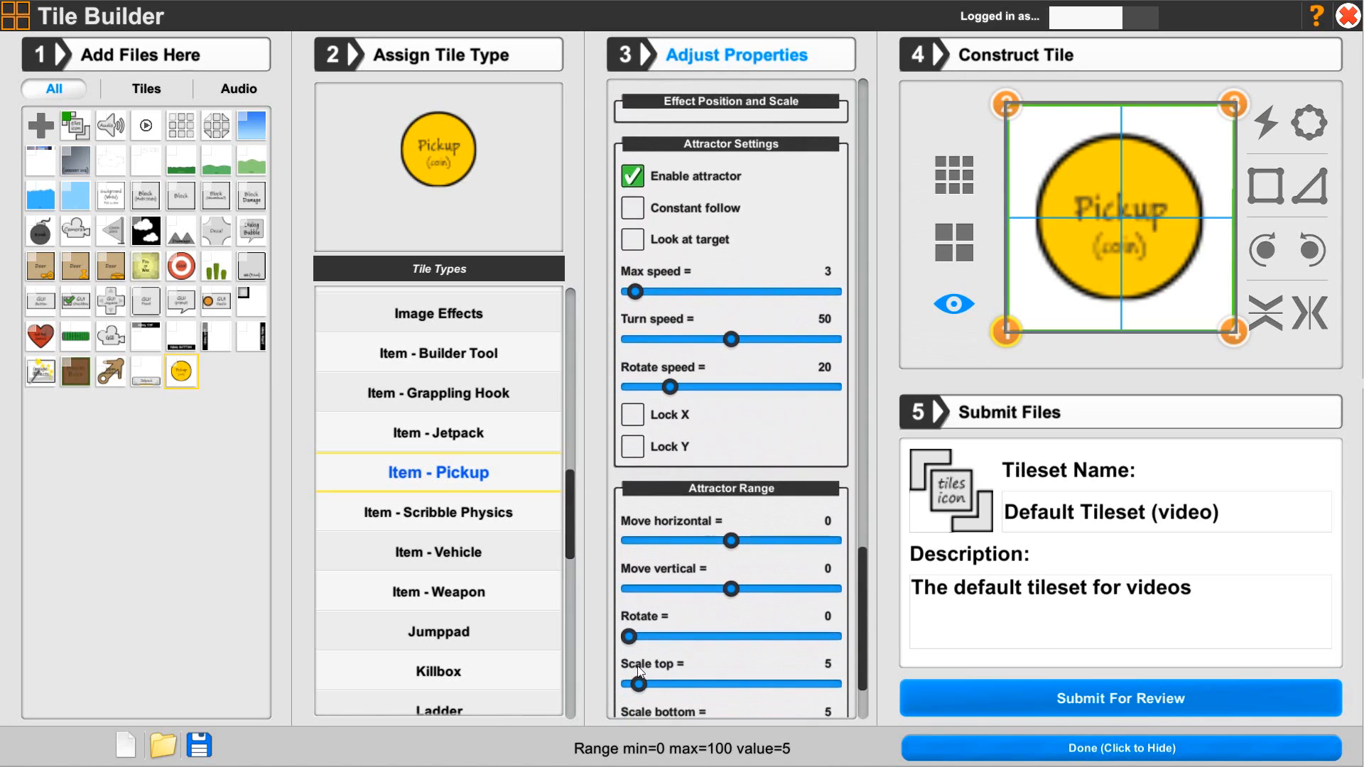
scroll(667, 553, down, 1)
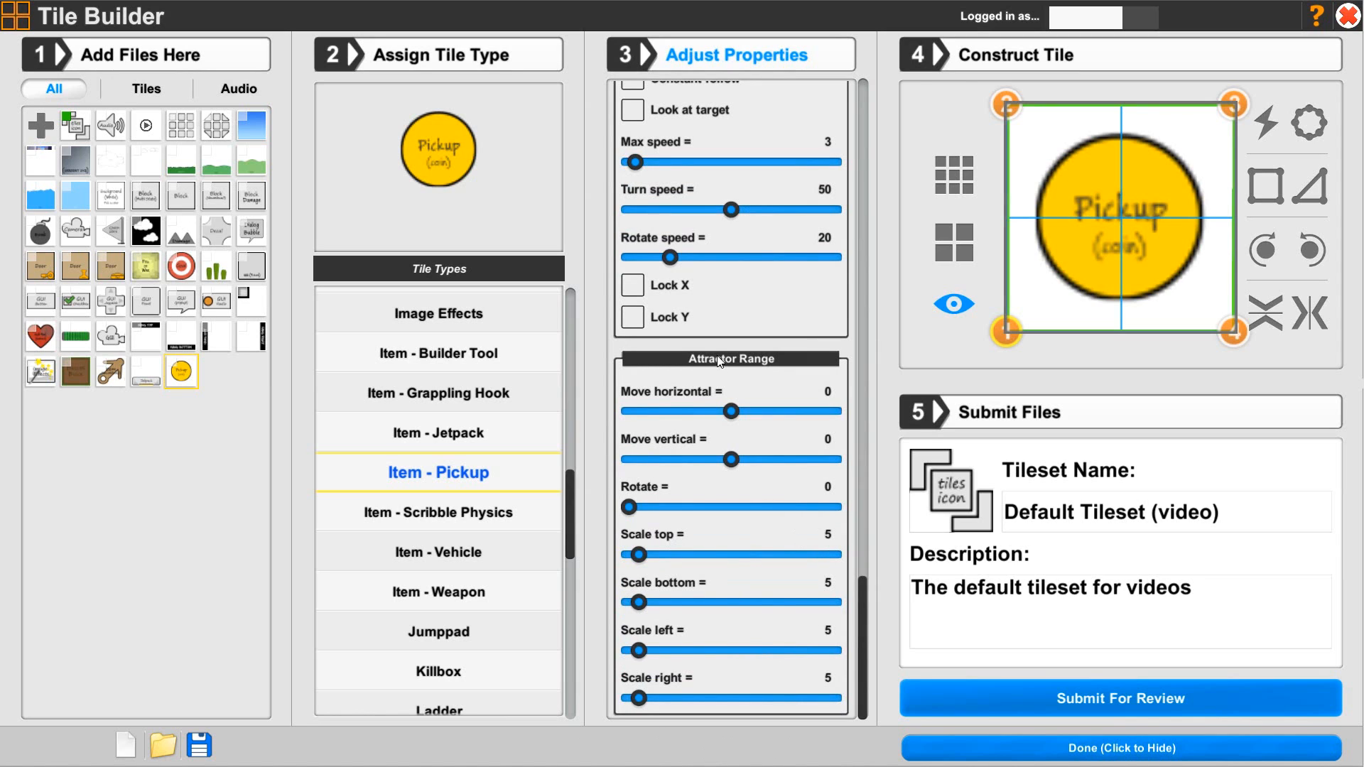
scroll(710, 485, up, 5)
scroll(710, 484, up, 5)
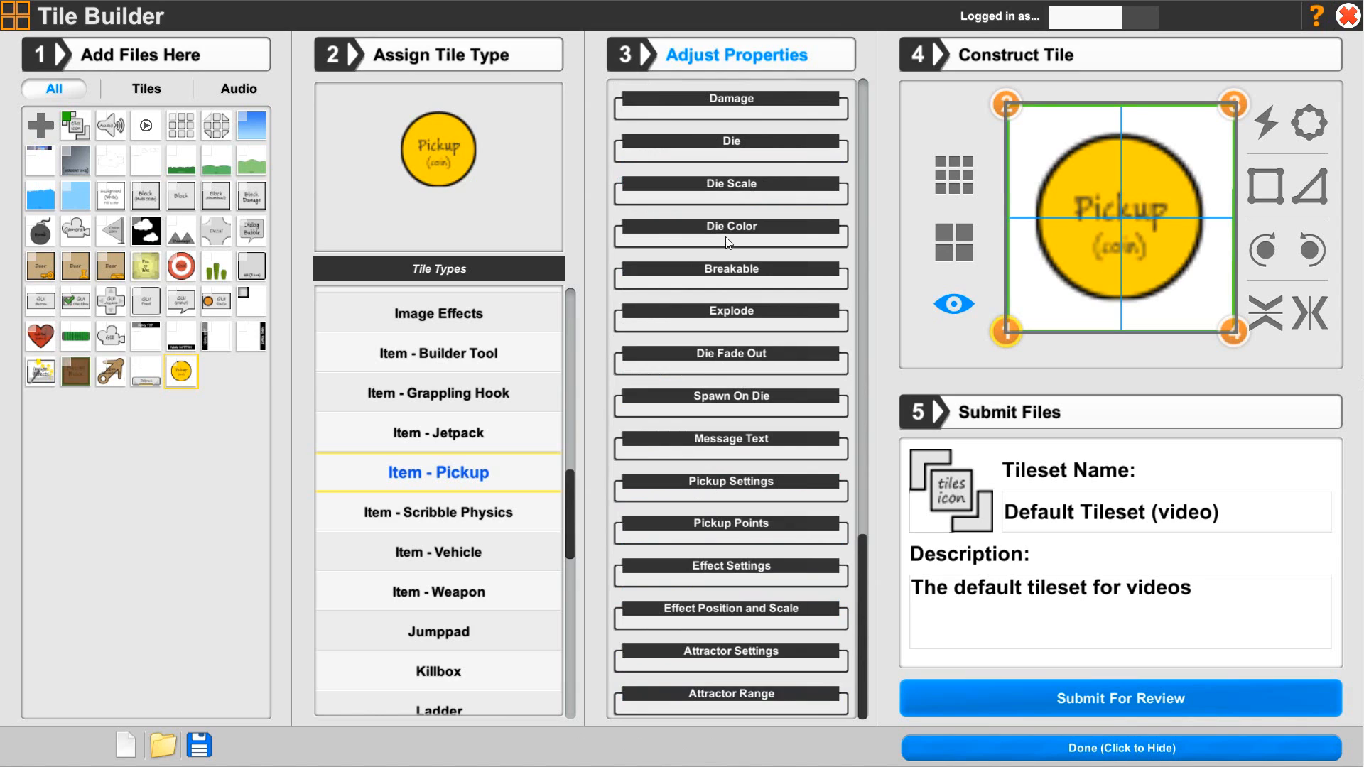